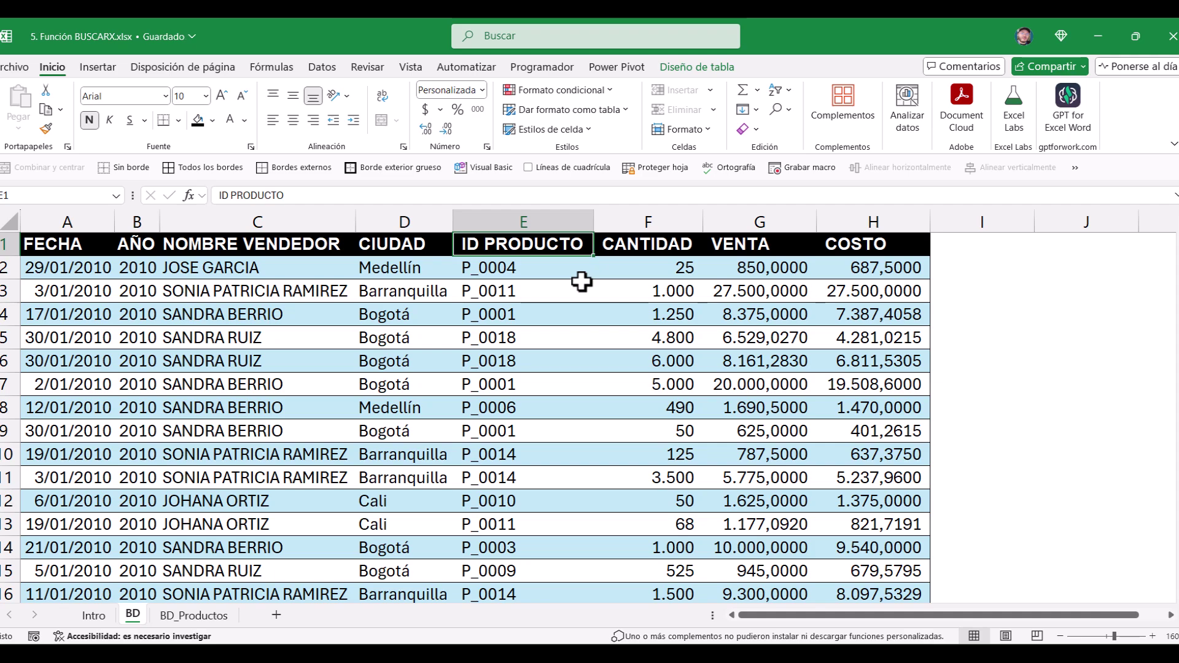
- Examine the first product codes under ID PRODUCTO and the CANTIDAD, VENTA and COSTO columns of the sales table
click(564, 267)
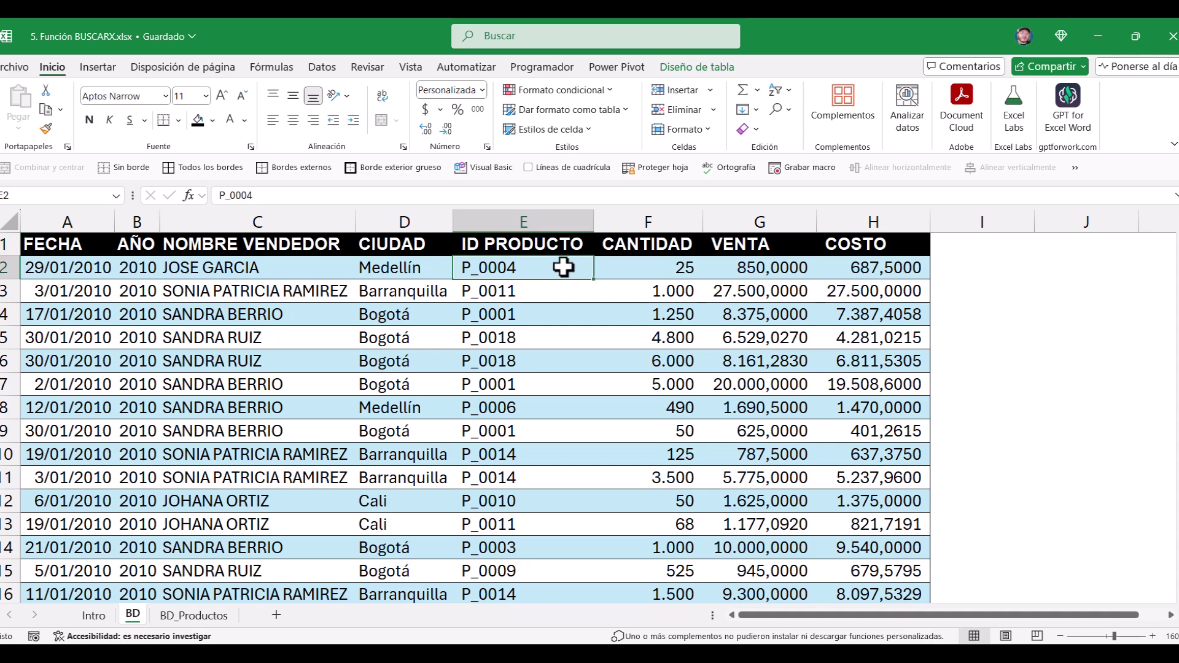
click(559, 296)
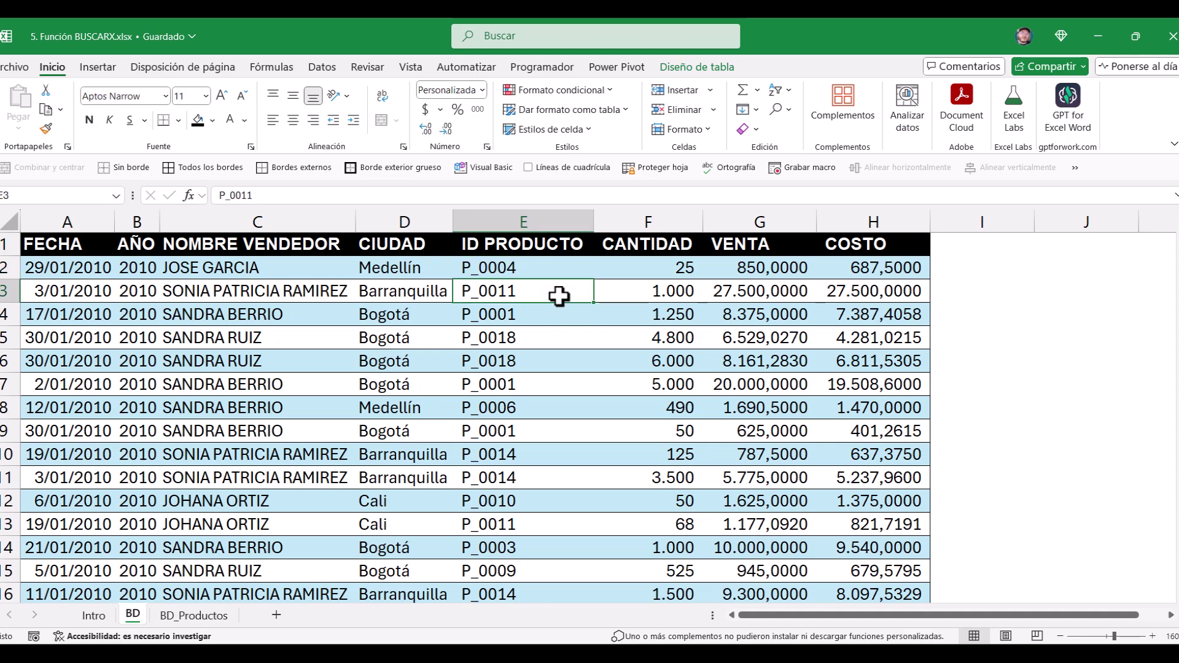
click(557, 313)
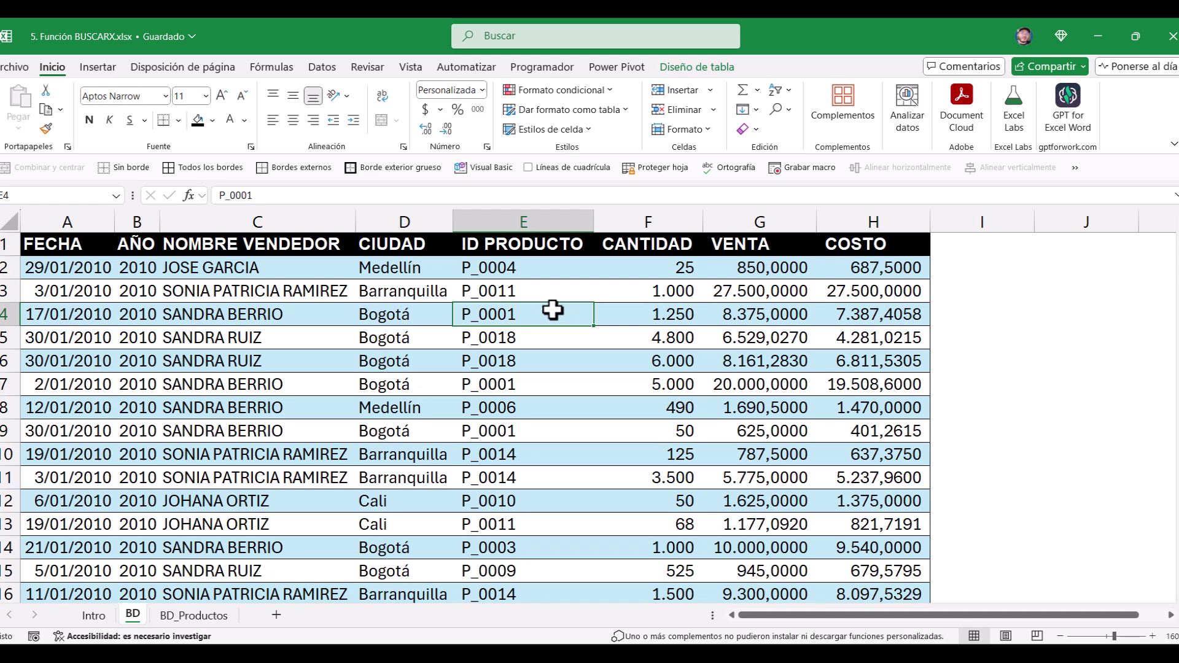
click(652, 223)
click(754, 221)
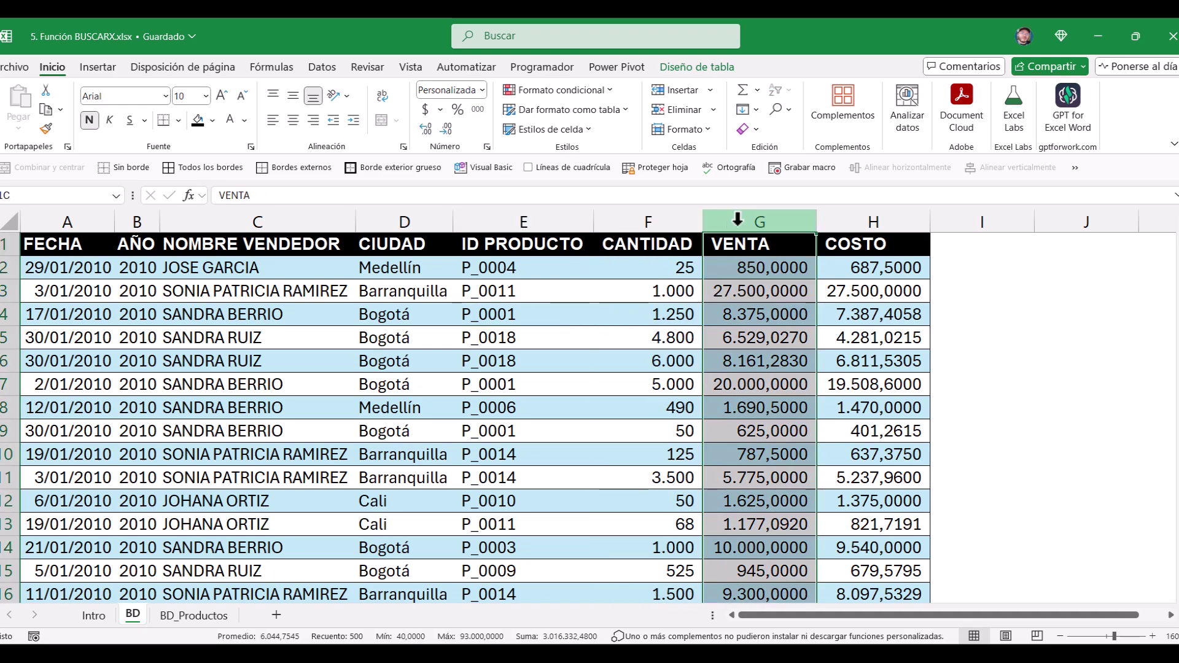
click(845, 223)
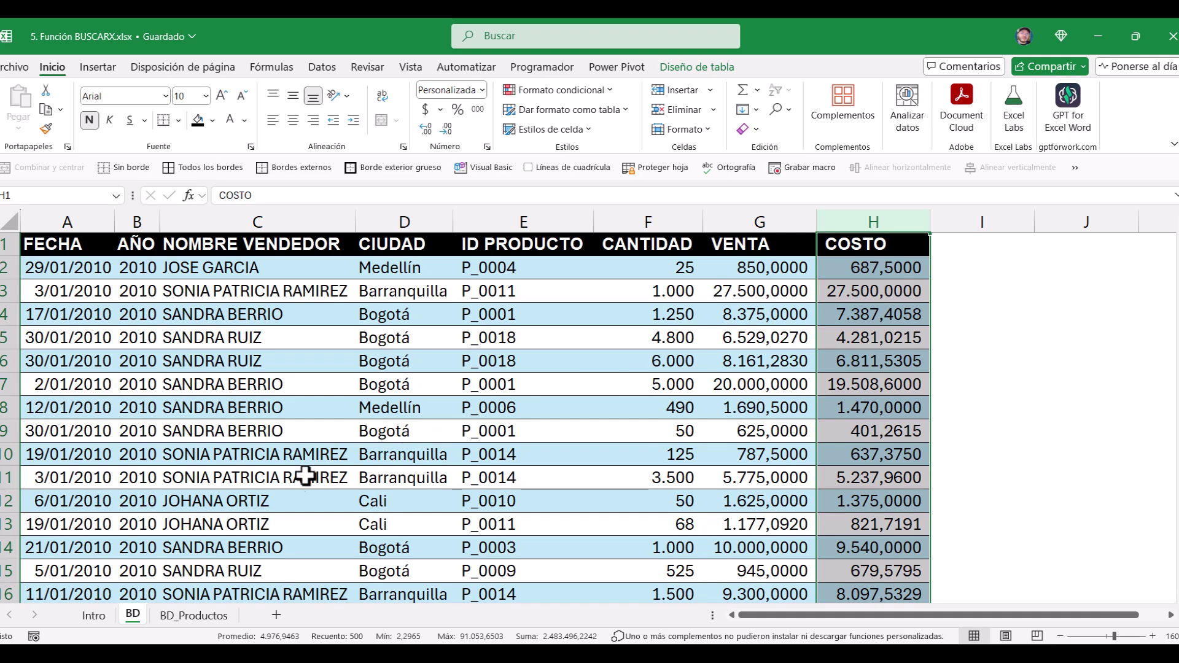
- Examine the ID, Linea, Producto and PU columns on the BD_Productos sheet
click(204, 616)
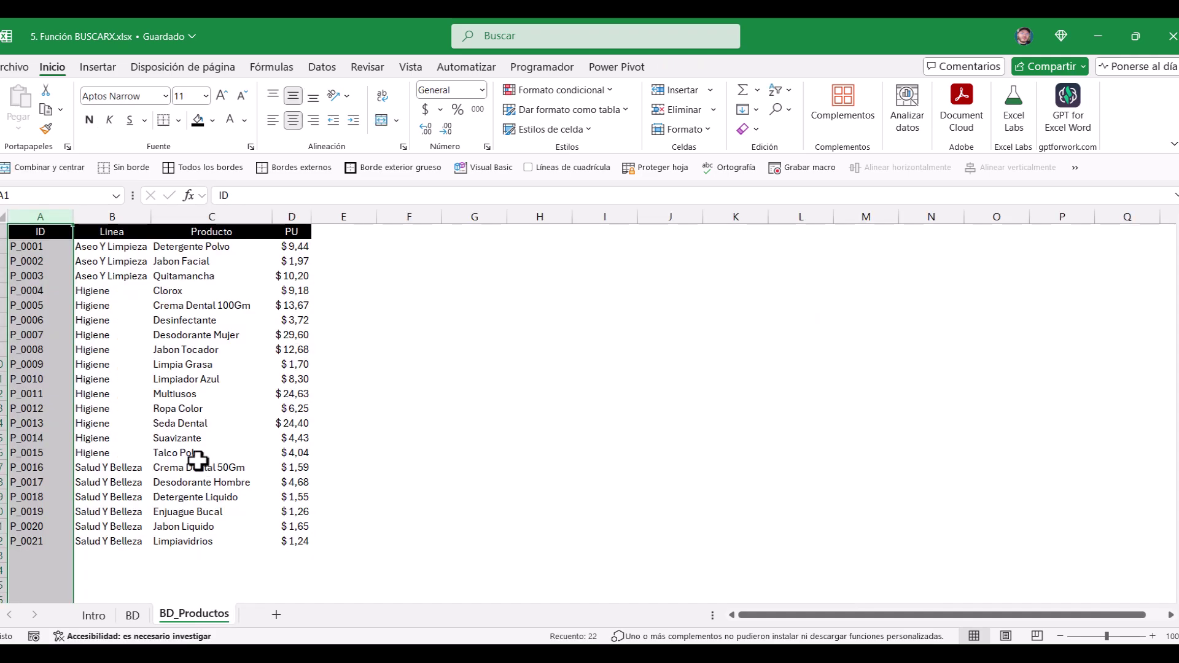
scroll(206, 415, up, 3)
click(271, 383)
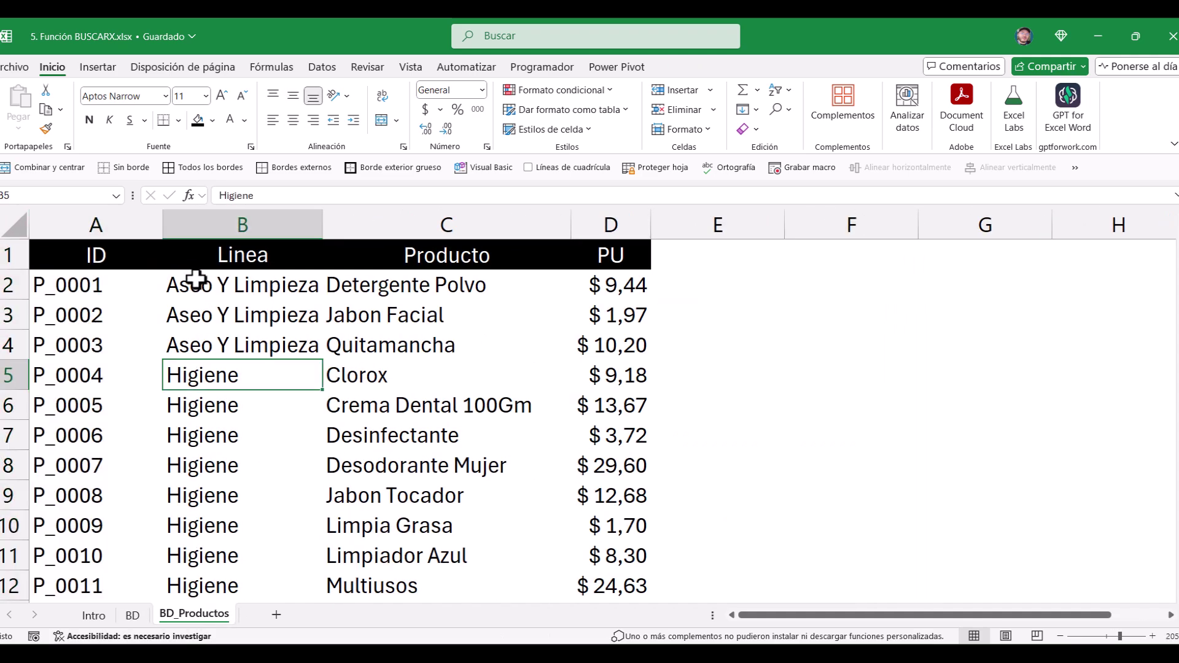
click(107, 252)
click(264, 257)
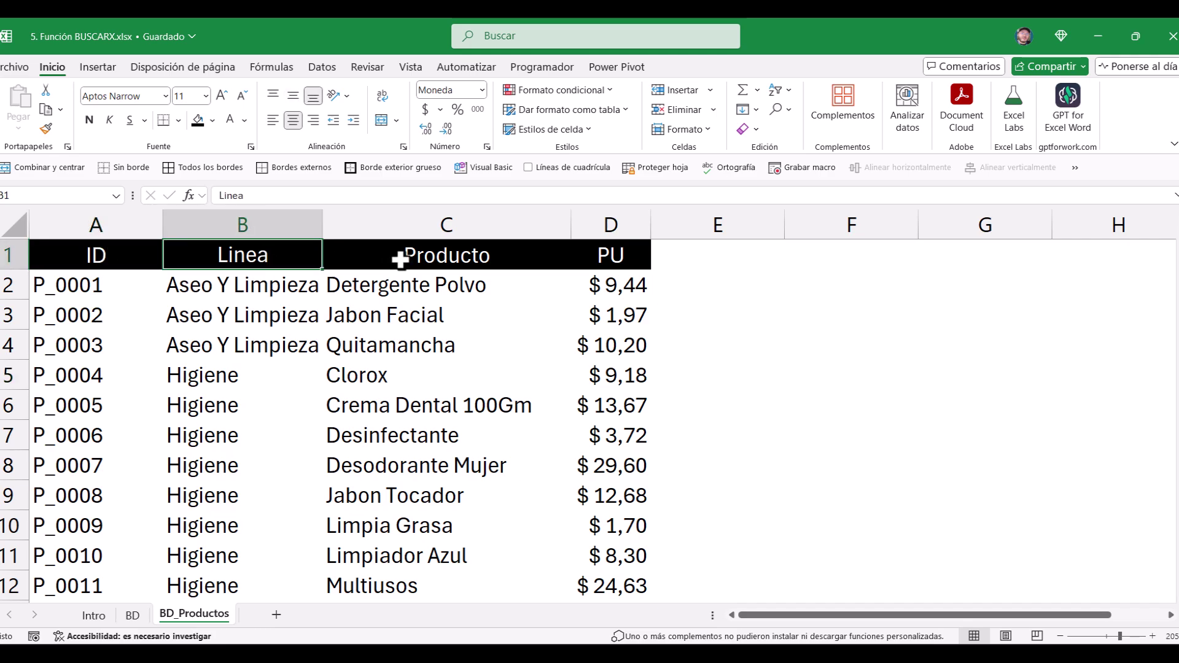
click(479, 255)
click(612, 256)
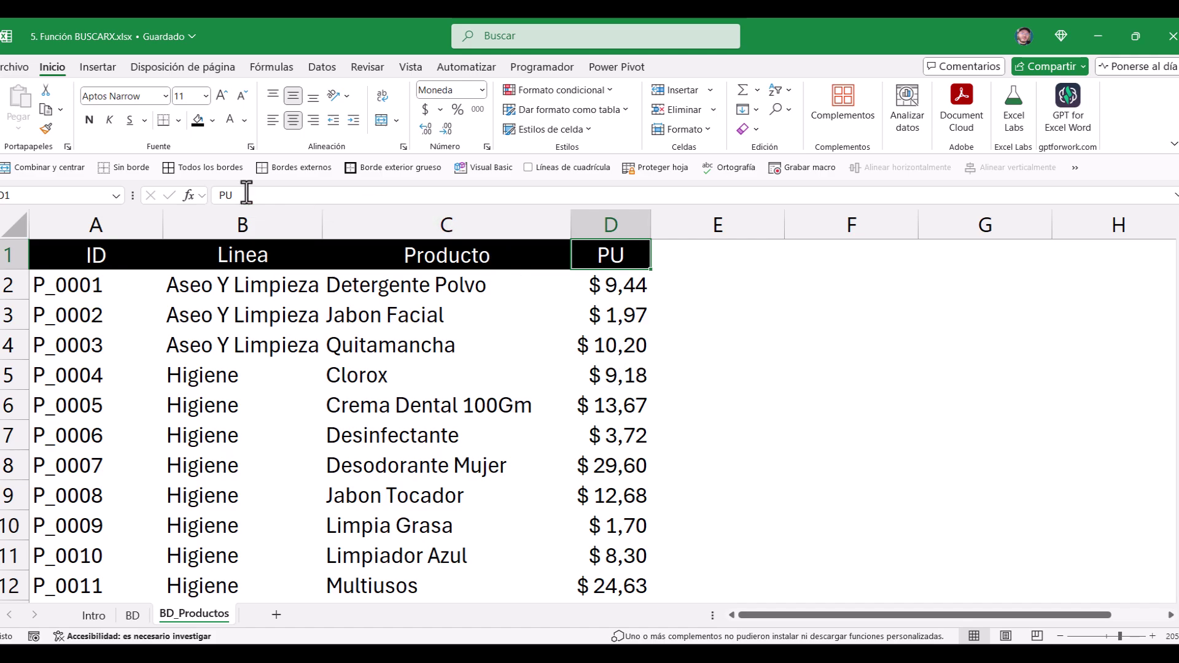
click(126, 216)
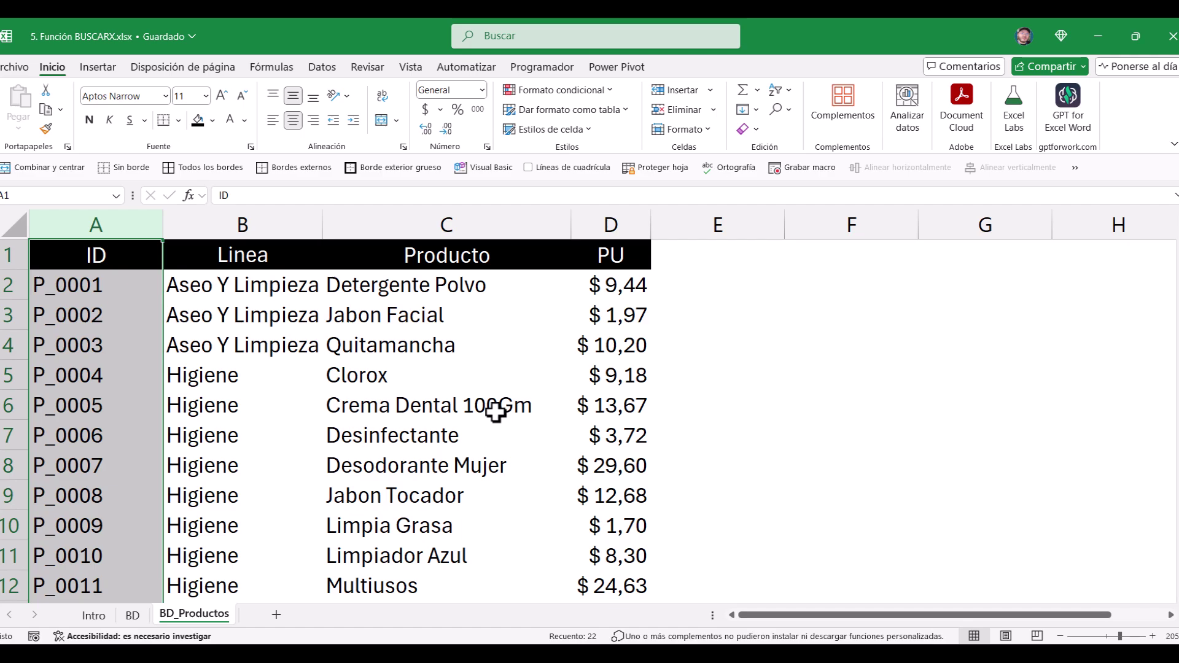
- Compare the ID PRODUCTO column on the BD sheet with the ID column on BD_Productos
click(132, 616)
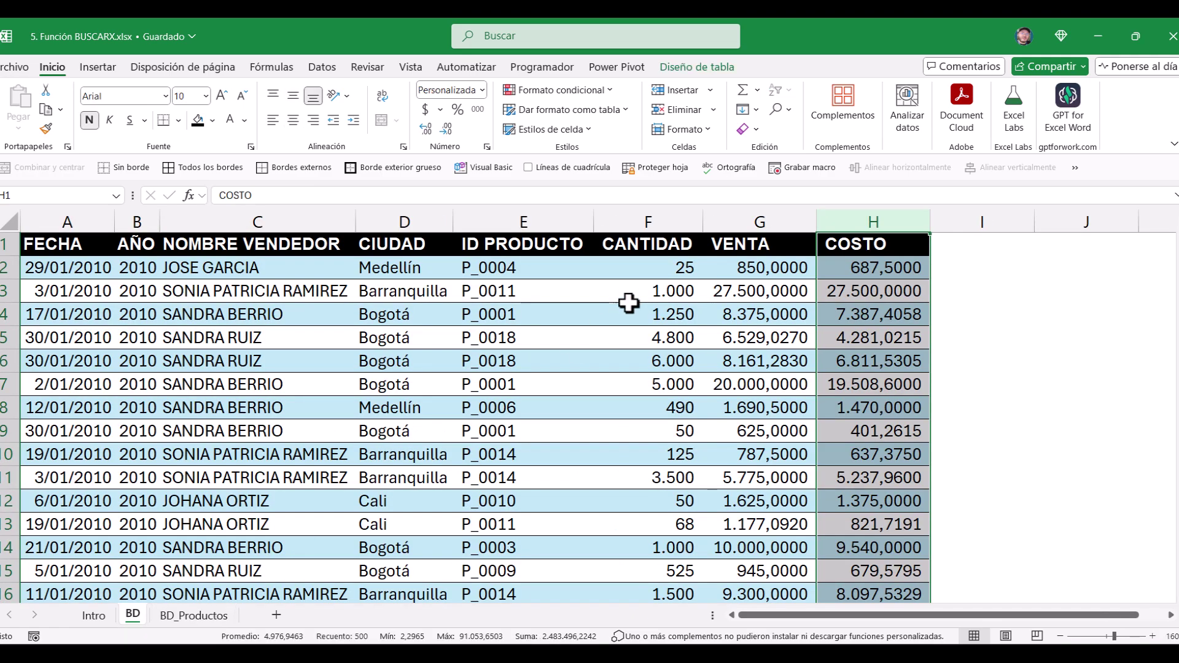
click(542, 224)
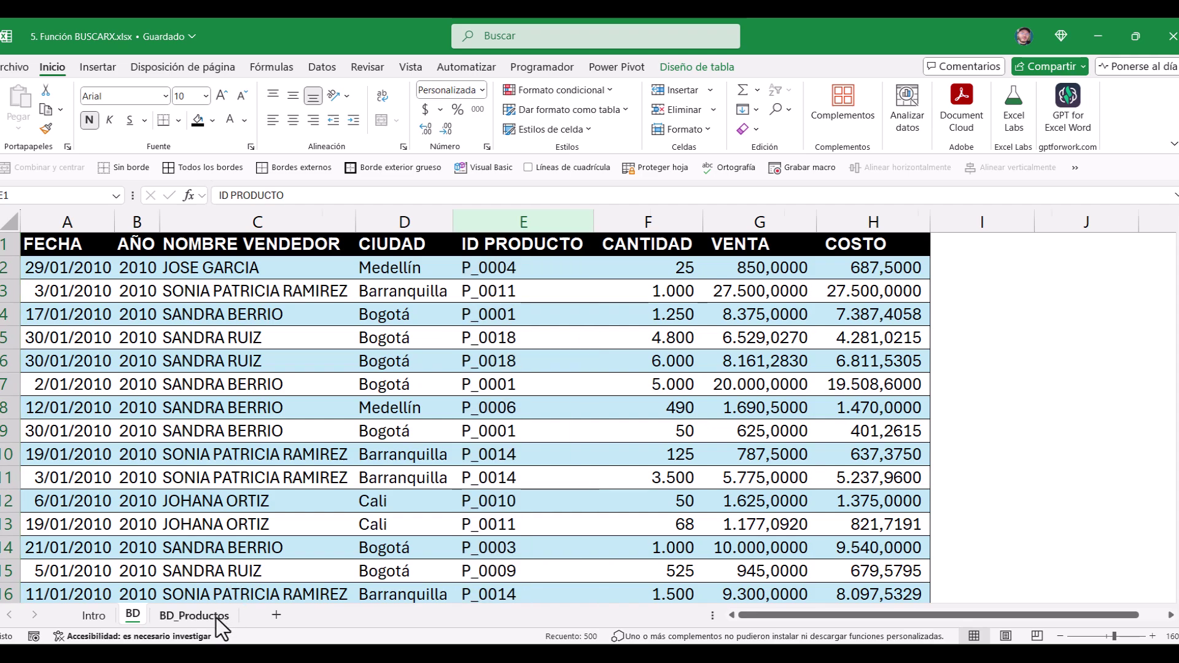
click(216, 619)
click(109, 226)
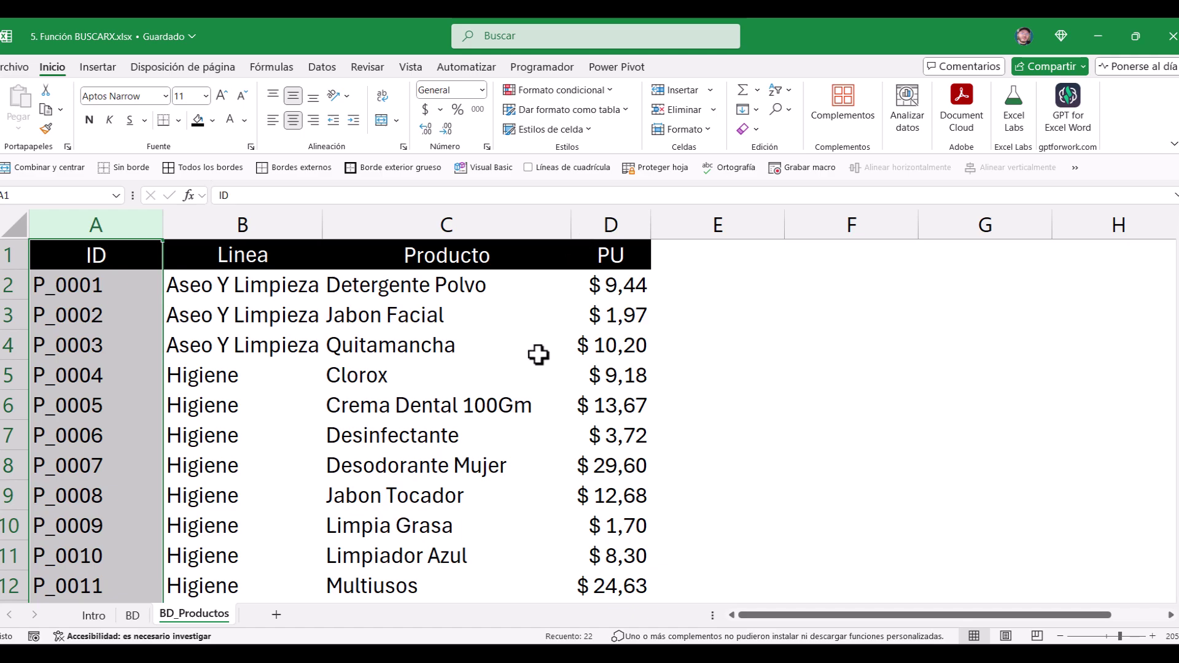
- Try the ID column between Producto and PU, and return it to the front of the product list
drag(165, 297, 506, 293)
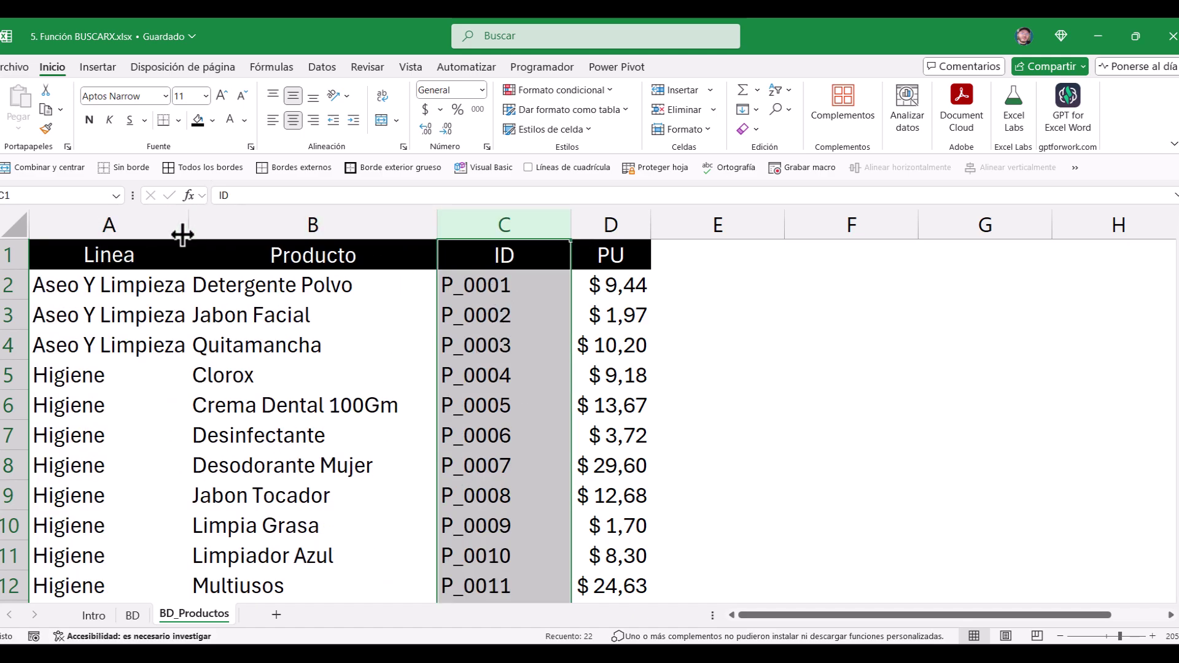
drag(184, 228, 242, 231)
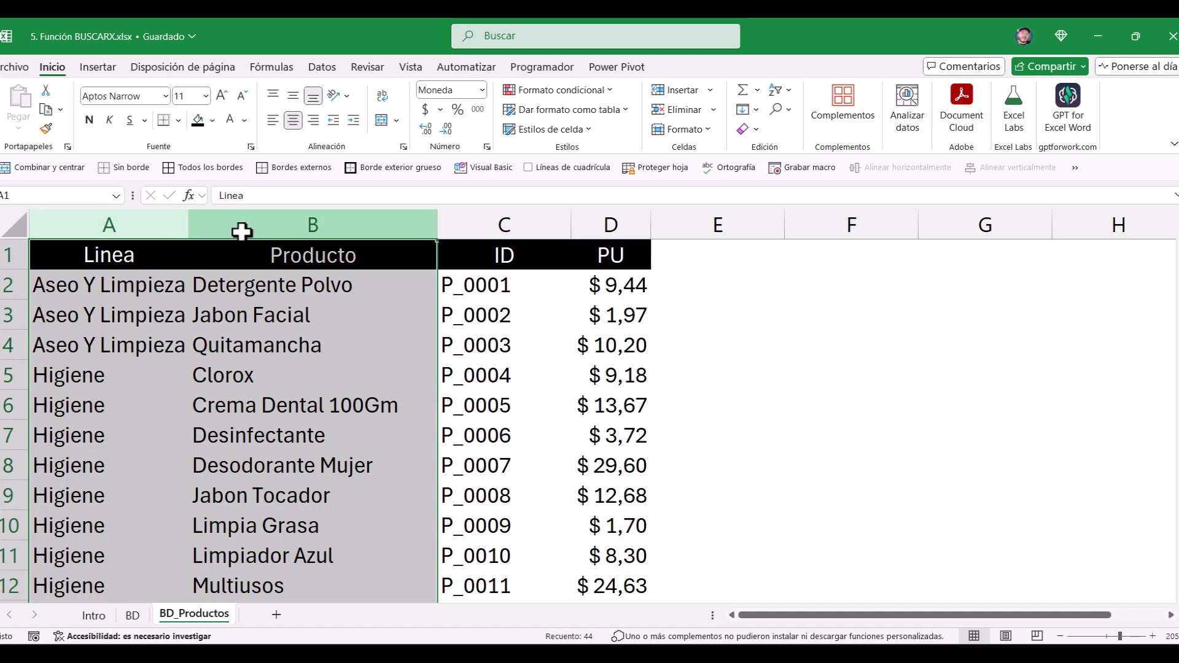
click(508, 229)
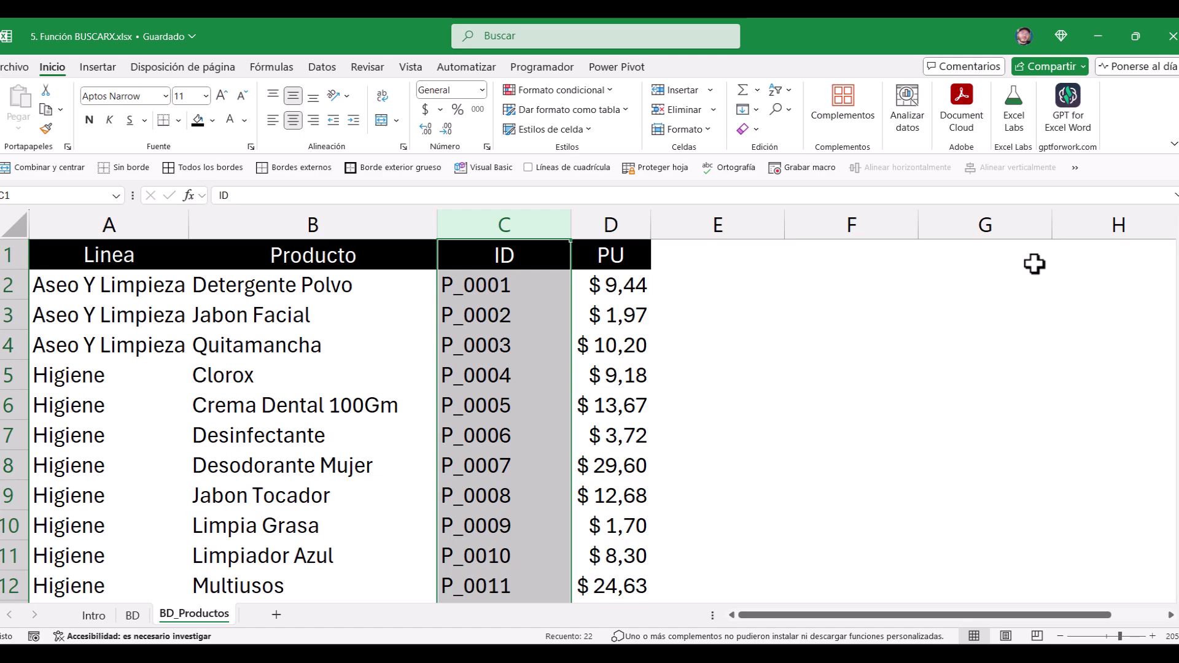
drag(439, 322, 61, 332)
- On the BD sheet, insert a new table column between ID PRODUCTO and CANTIDAD
click(140, 616)
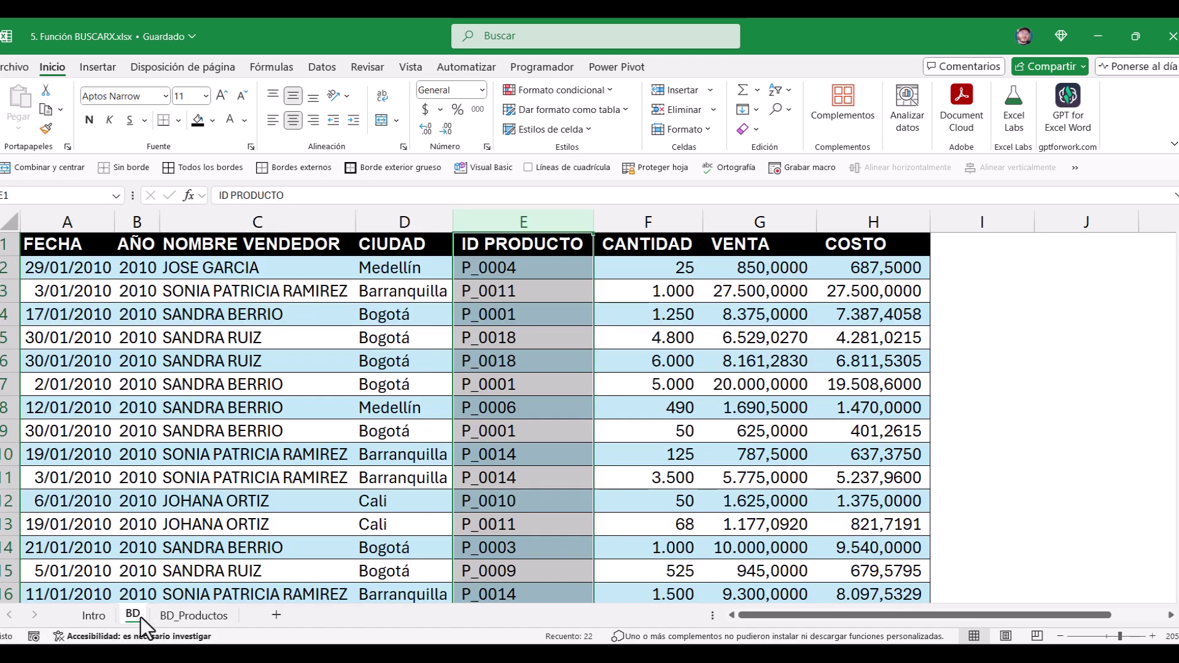
click(618, 270)
key(ctrl+shift+Down)
key(ctrl+plus)
key(Up)
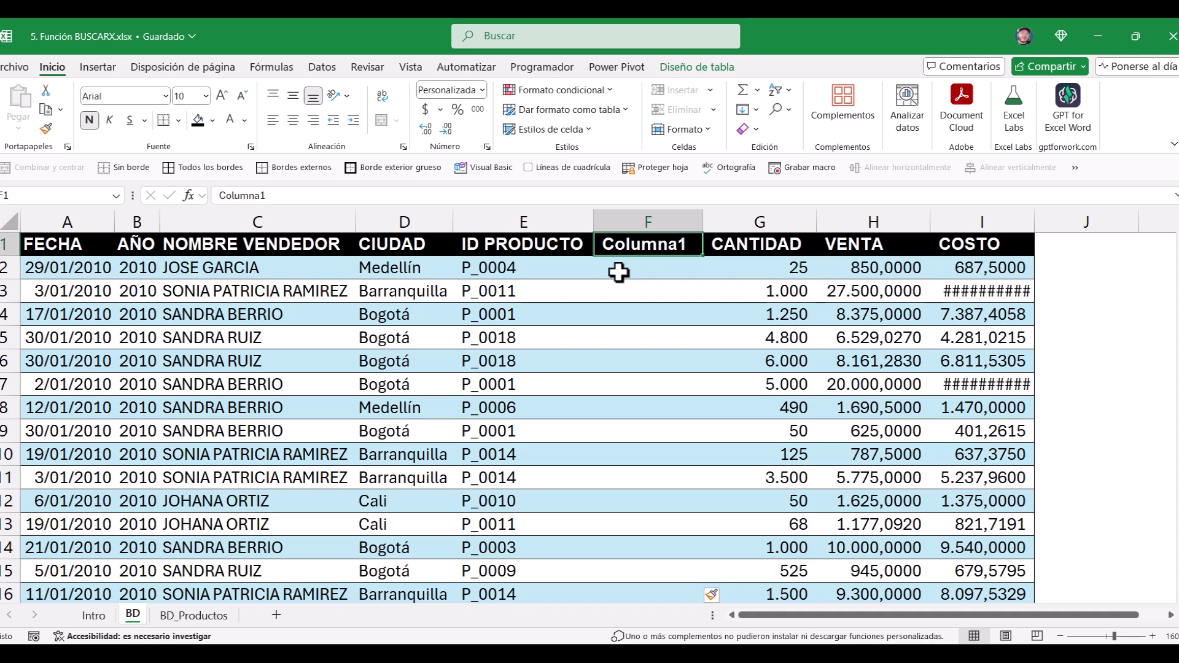
- Name the inserted column's header PRODUCTO in capital letters
text(producto)
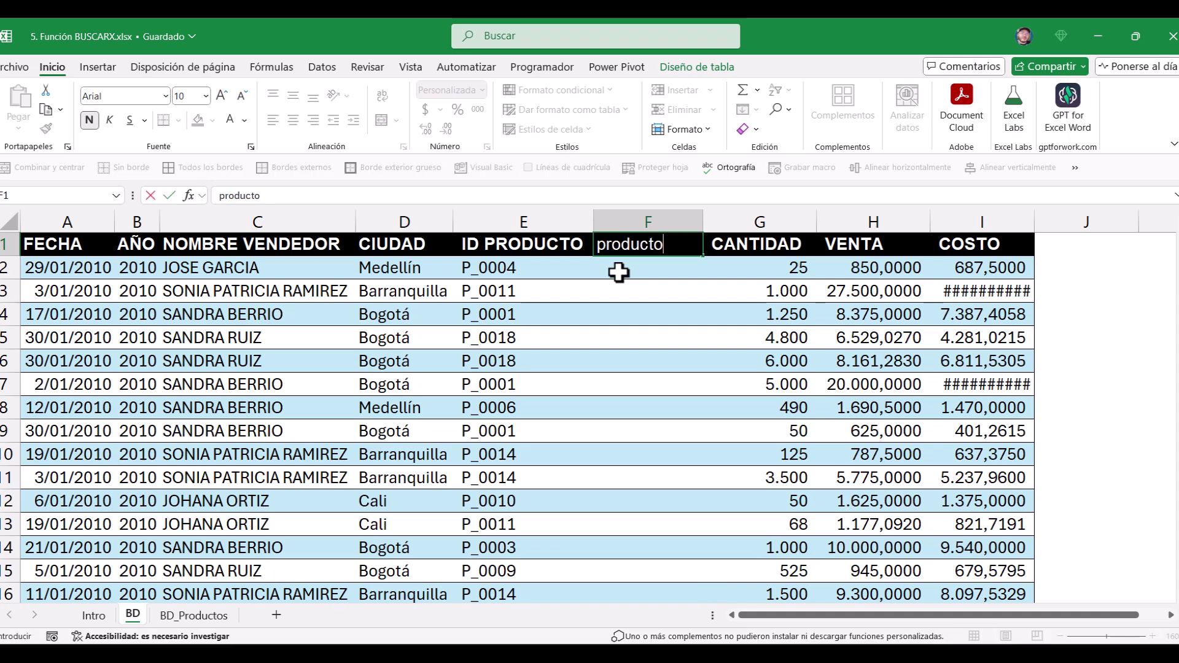
key(ctrl+Return)
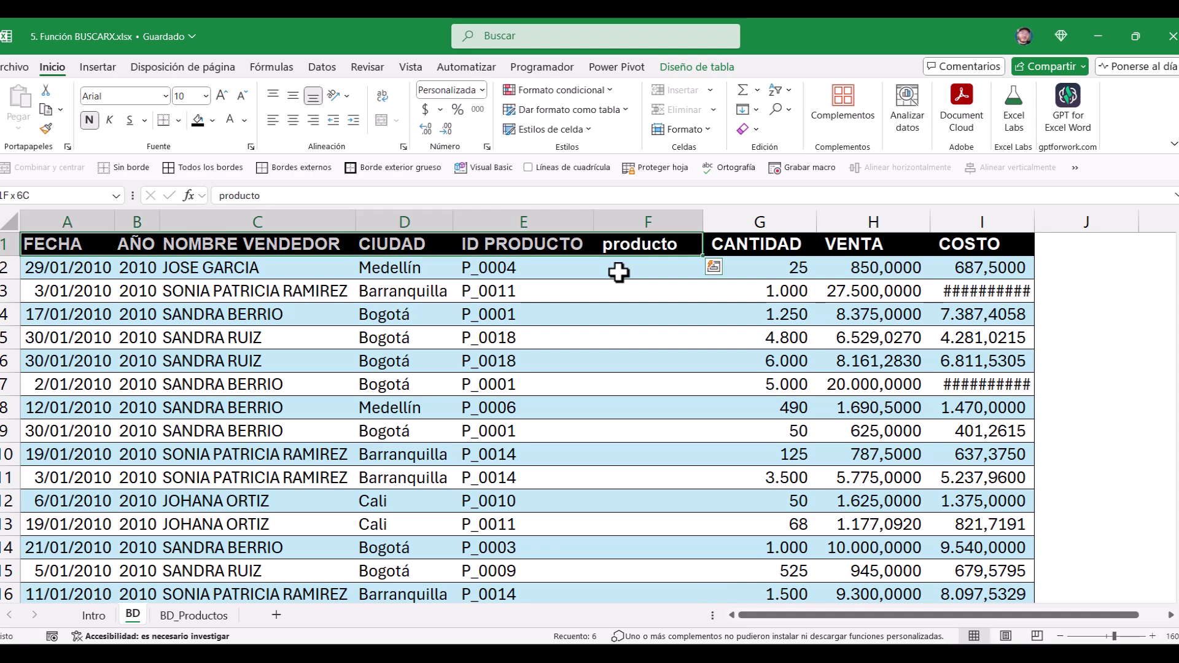
key(Right)
key(Left)
text(pRO)
key(BackSpace)
key(BackSpace)
key(BackSpace)
text(PRODUCTO)
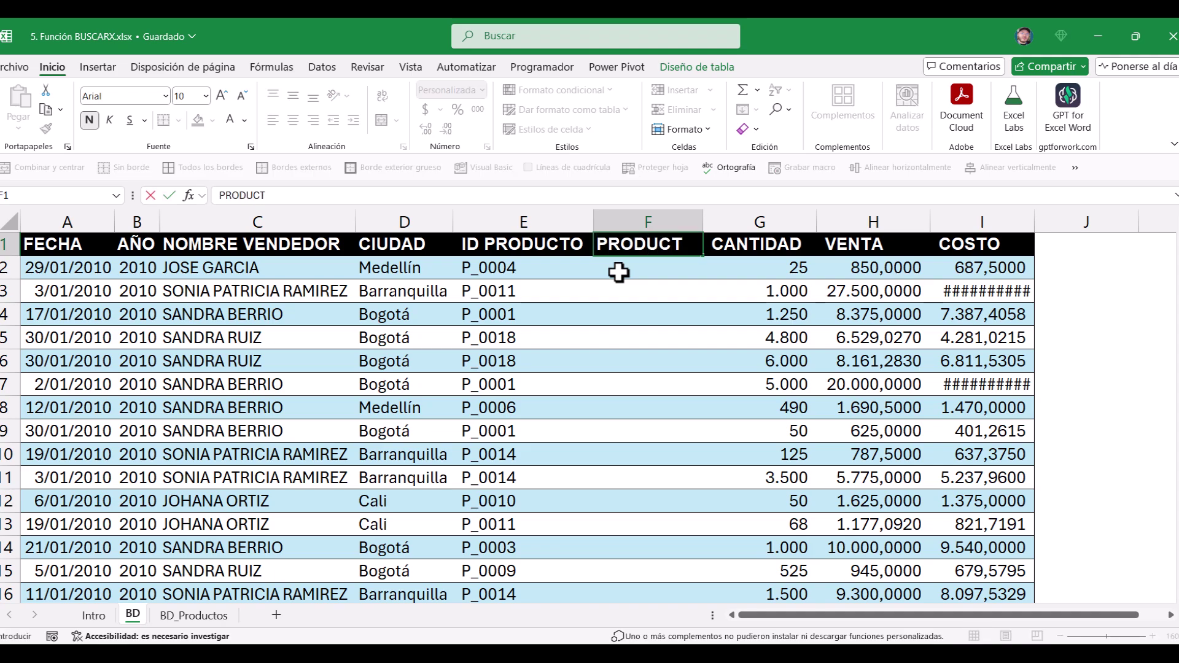
key(Return)
- Begin a BUSCARV formula in F2 with the row's ID PRODUCTO as the lookup value
text(=BU)
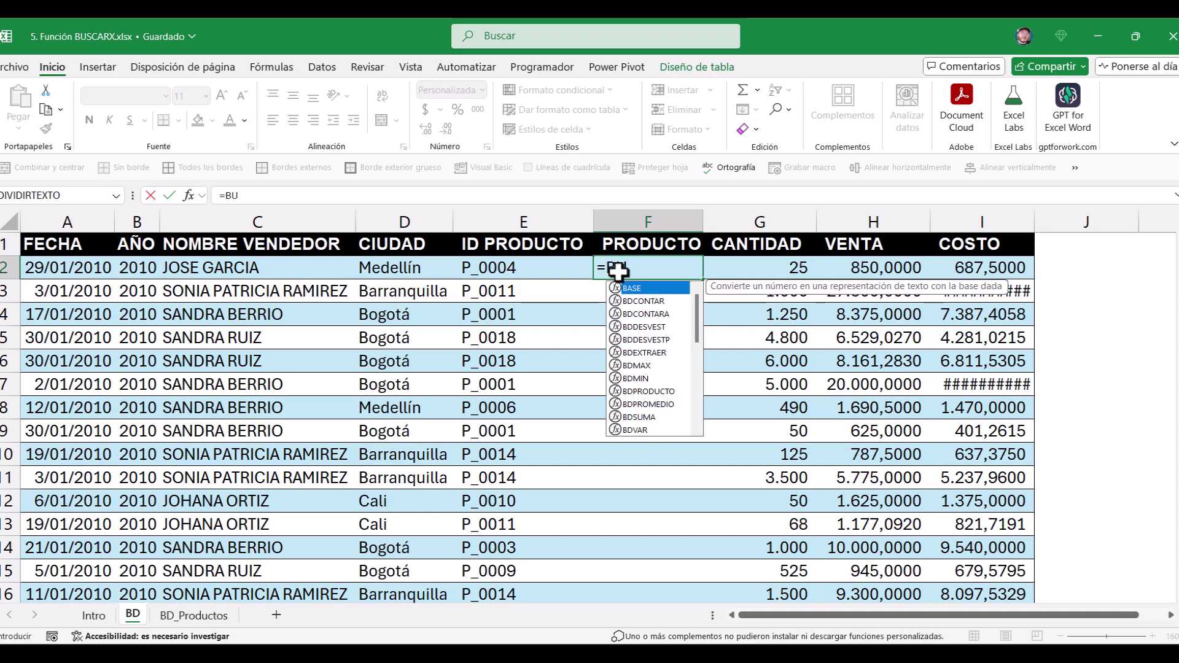
key(Down)
key(Tab)
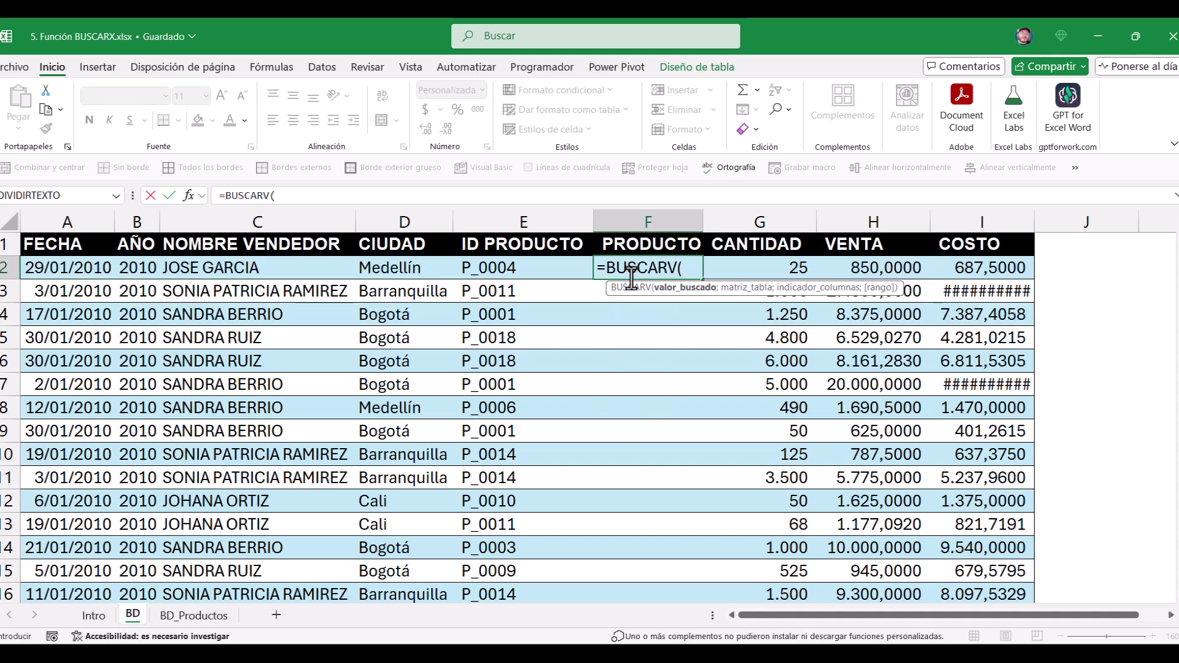
click(548, 271)
text(;)
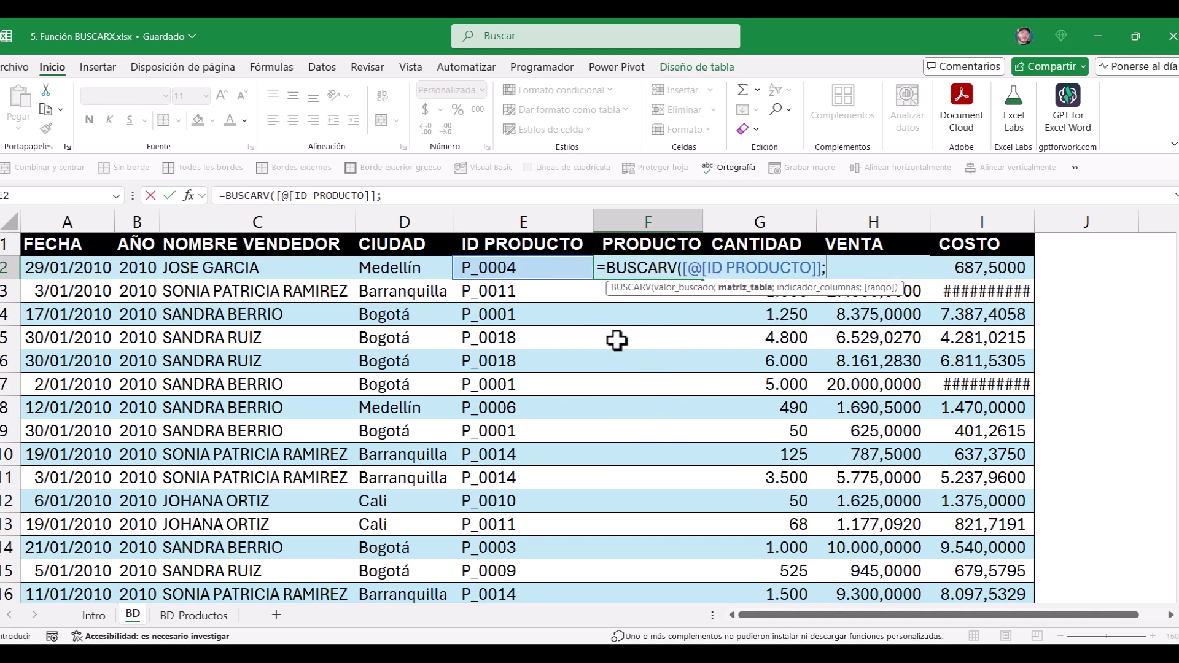
- Complete the BUSCARV formula with BD_Productos!A:D as the table, column index 3 and FALSO for an exact match
click(225, 614)
drag(96, 224, 611, 249)
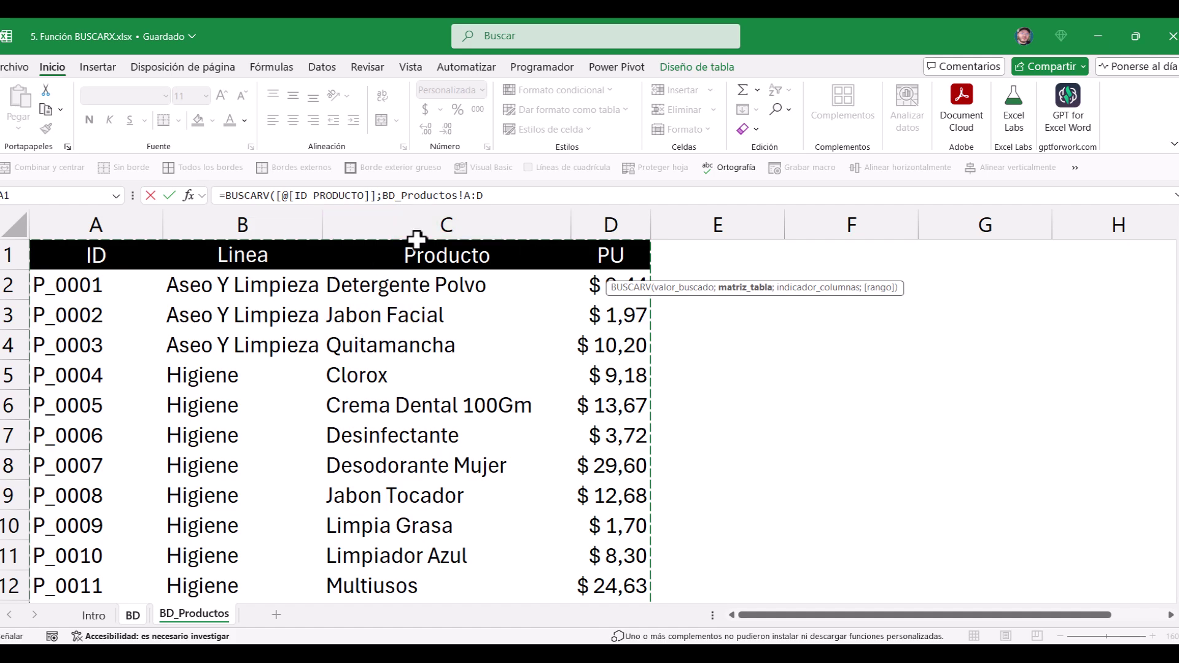
click(516, 197)
text(;)
text(3;)
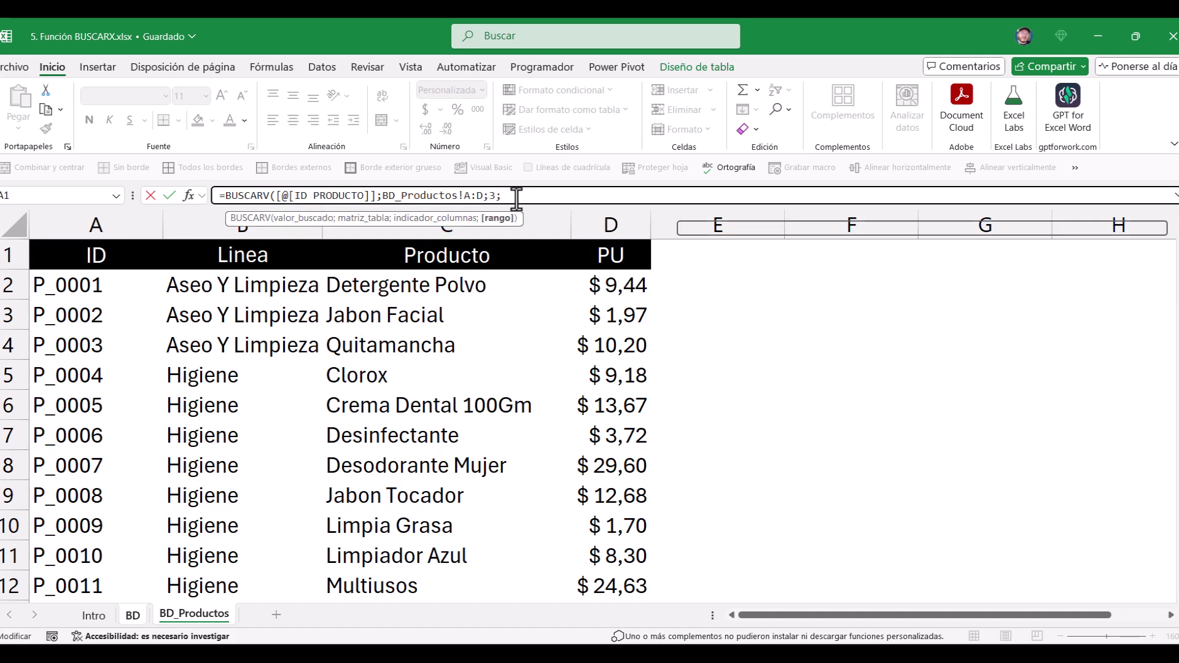
text(FALSO))
key(Return)
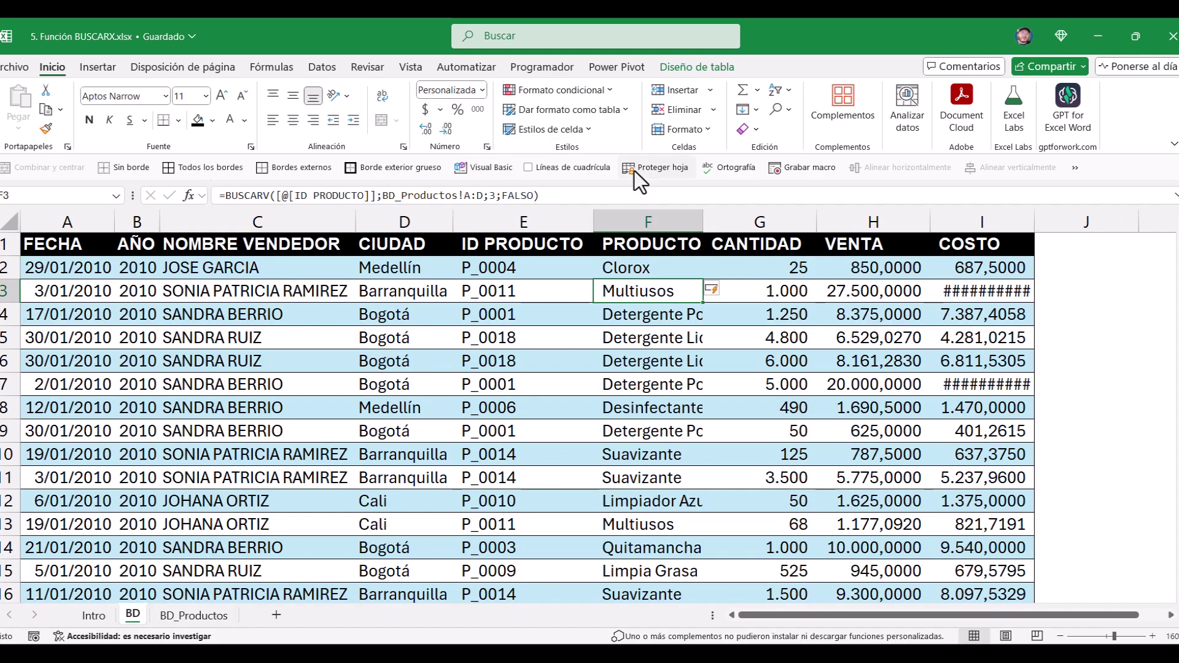
- Autofit the widths of the PRODUCTO and COSTO columns
double_click(703, 220)
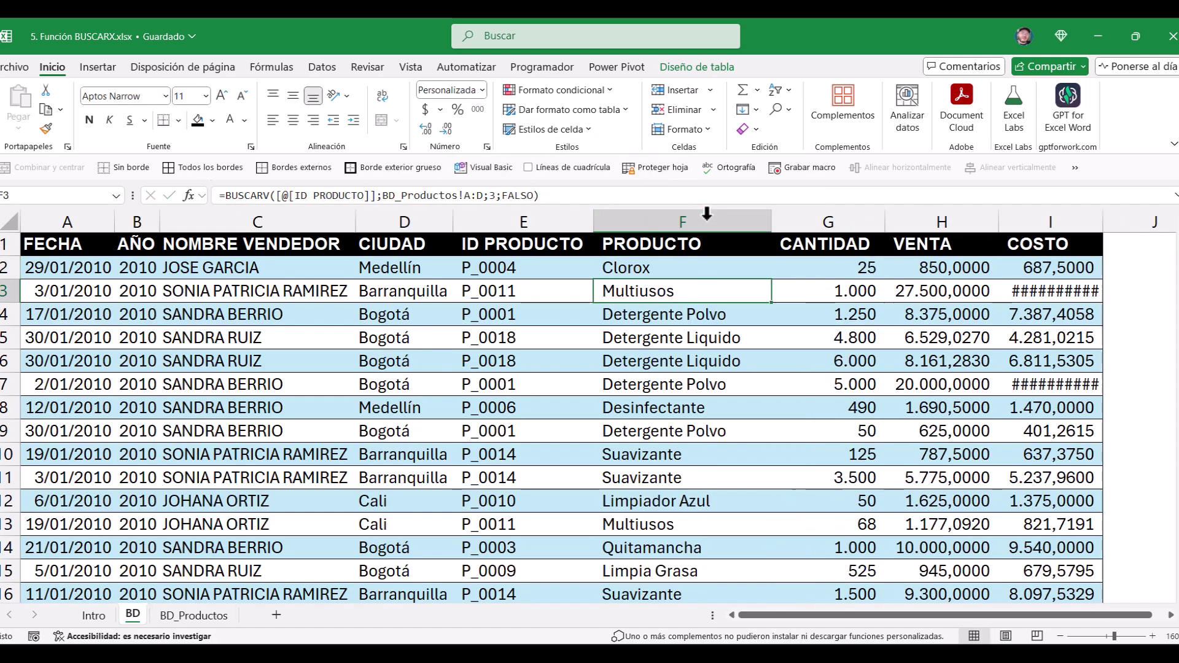
double_click(1103, 223)
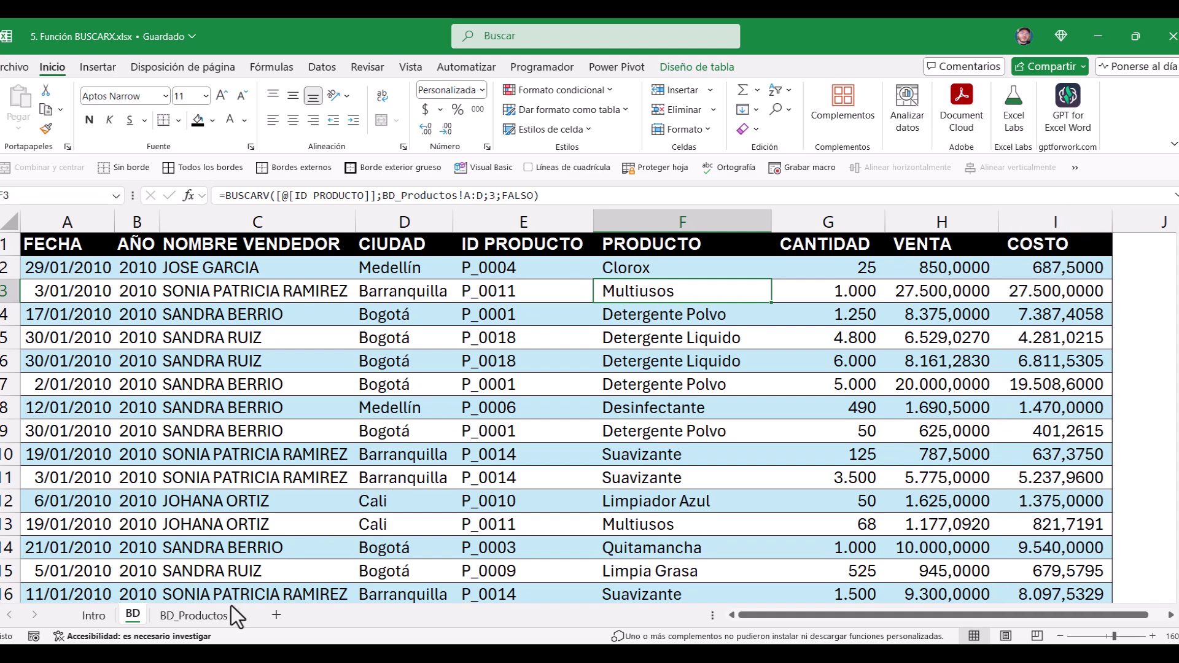
- On BD_Productos, move the ID column between Producto and PU
click(224, 615)
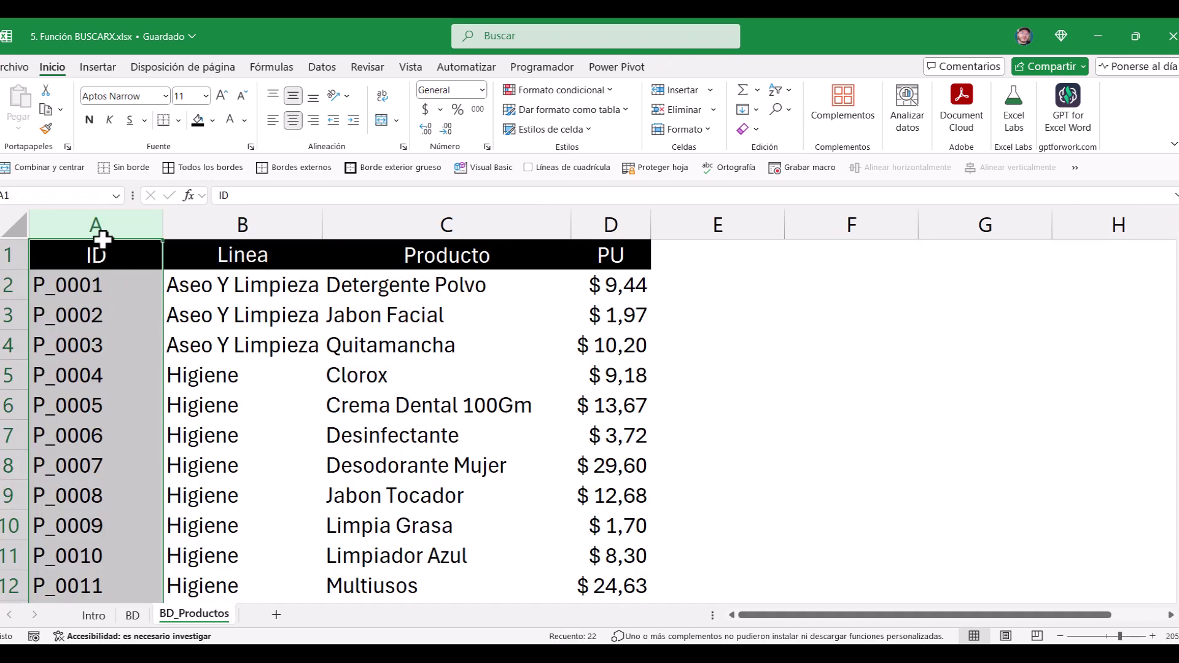
drag(172, 289, 563, 290)
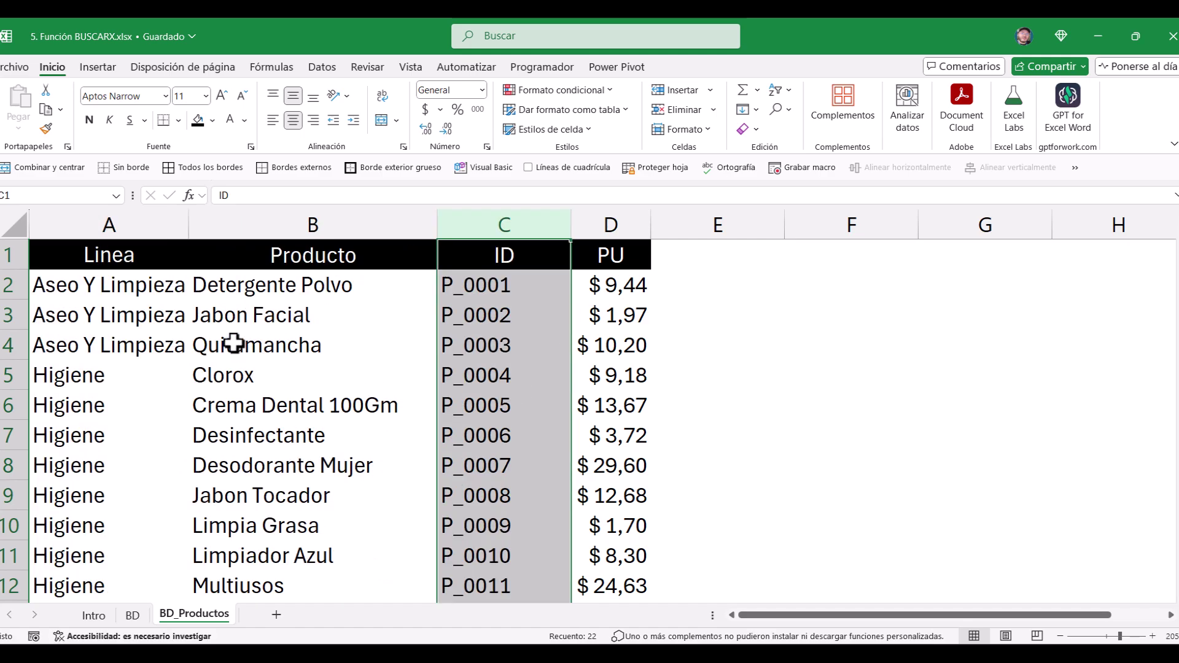
- Review the reordered columns of BD_Productos and check the BUSCARV formula in F2 of the BD sheet
click(129, 225)
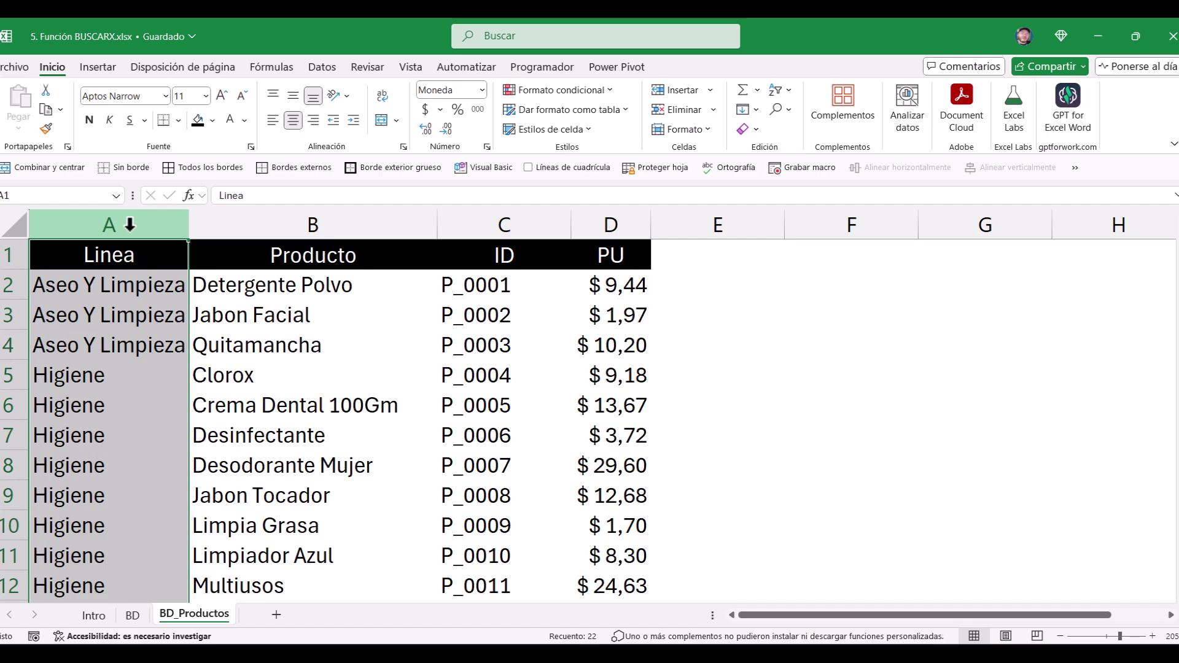
click(343, 225)
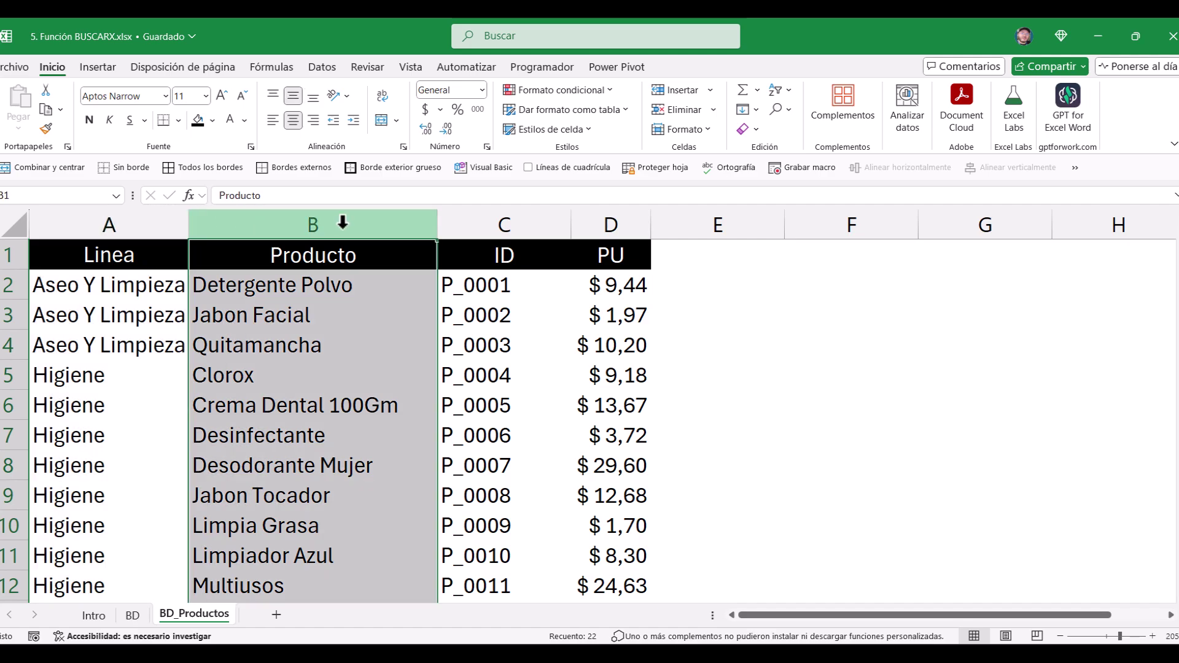
click(527, 224)
click(596, 226)
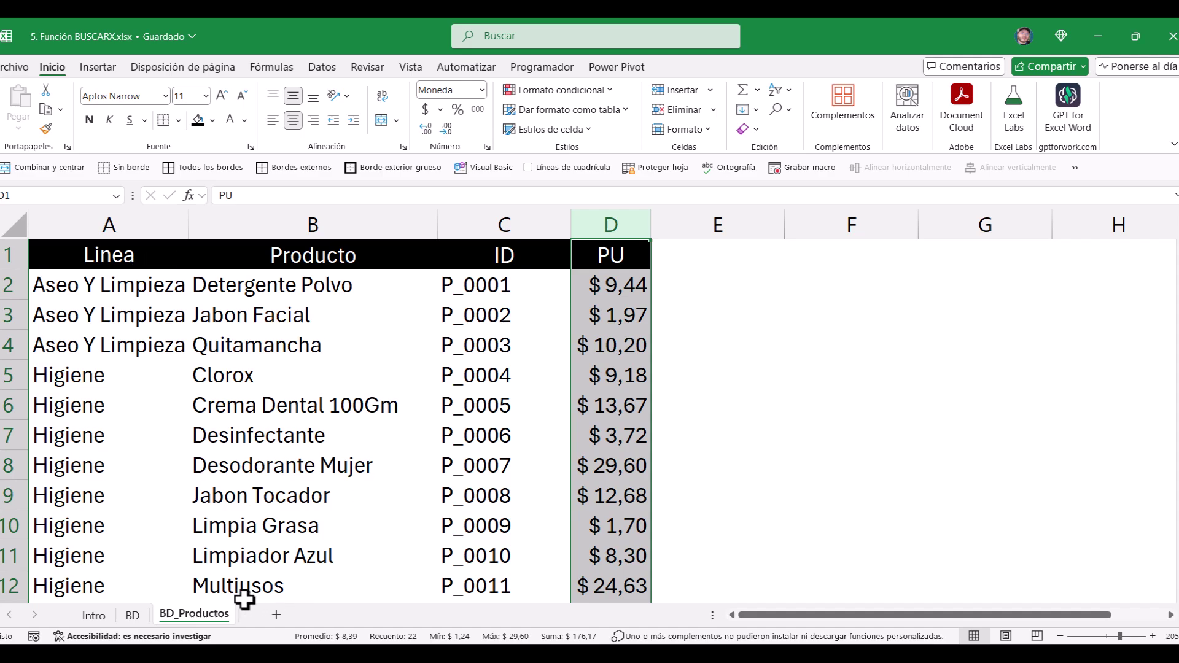
click(132, 615)
click(680, 266)
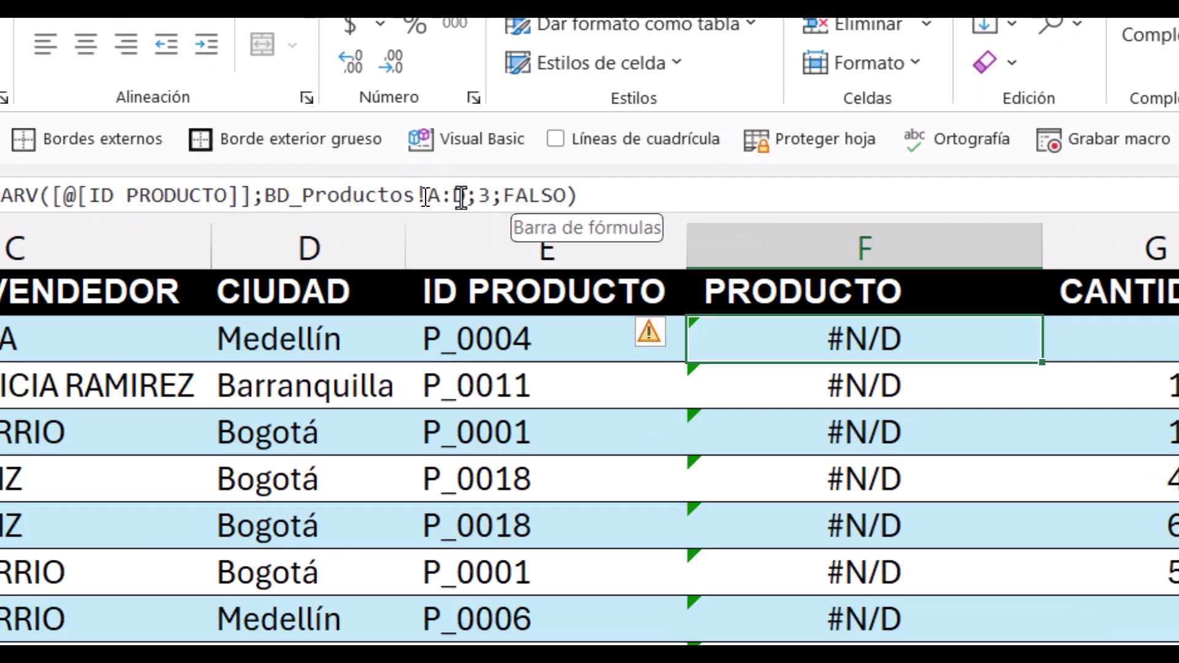
- Try the BUSCARV formula in F2 with BD_Productos!C:D as the table and -1 as the column index
click(478, 195)
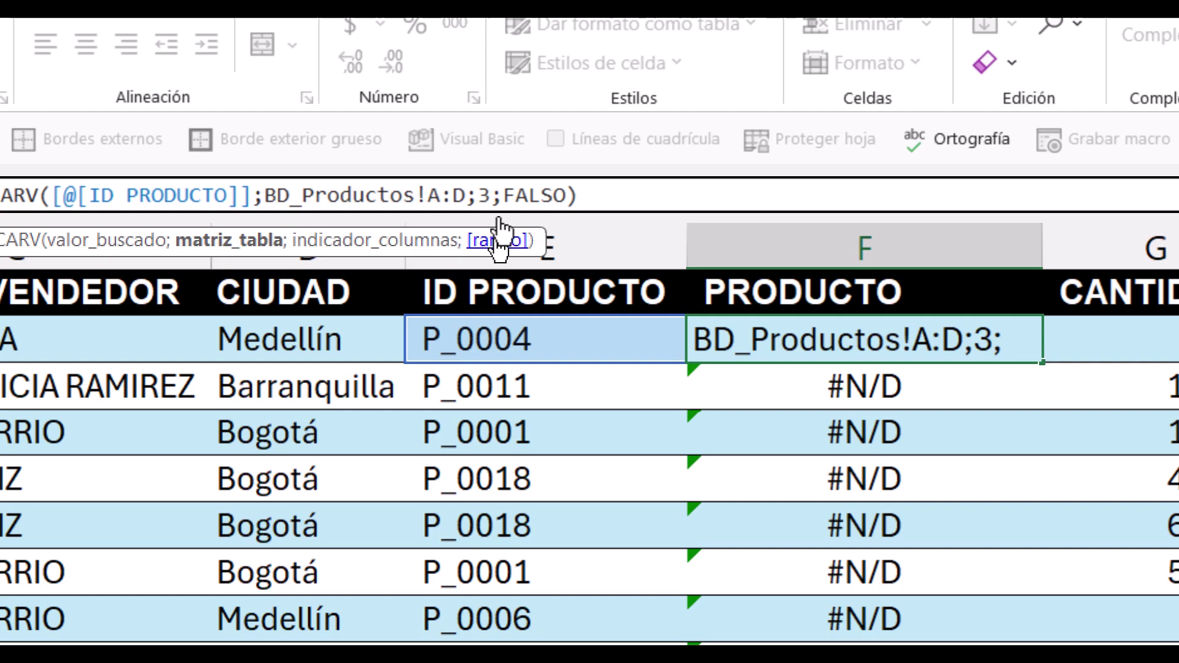
key(BackSpace)
text(c)
key(BackSpace)
text(C)
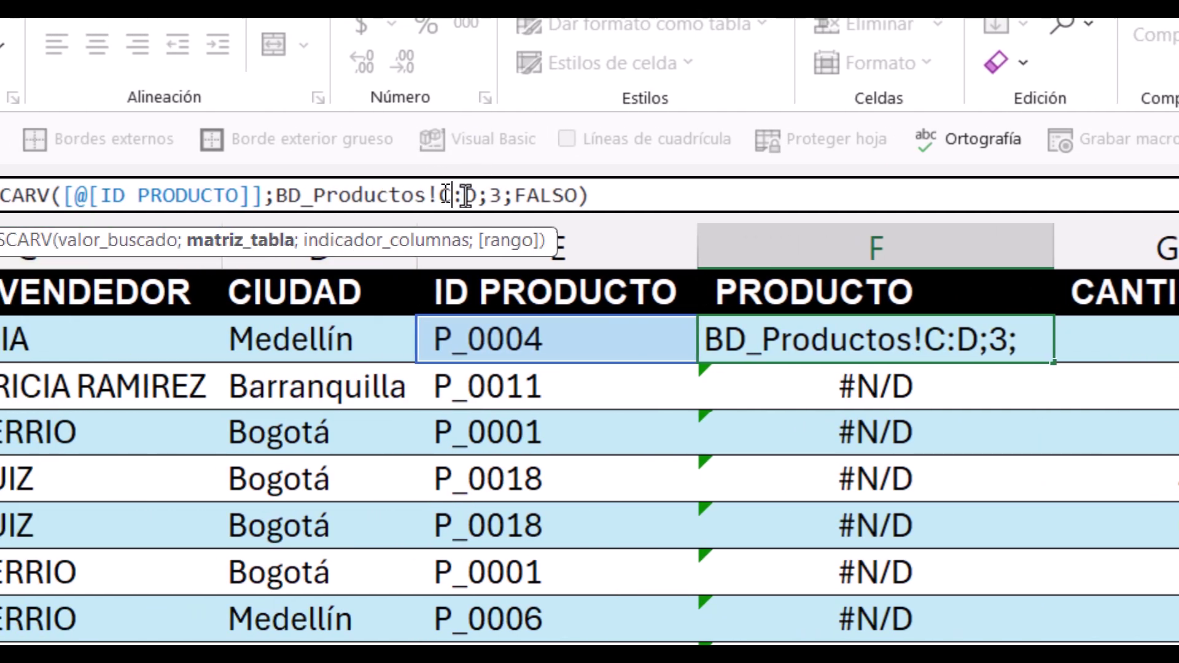
click(495, 196)
double_click(495, 195)
text(-1)
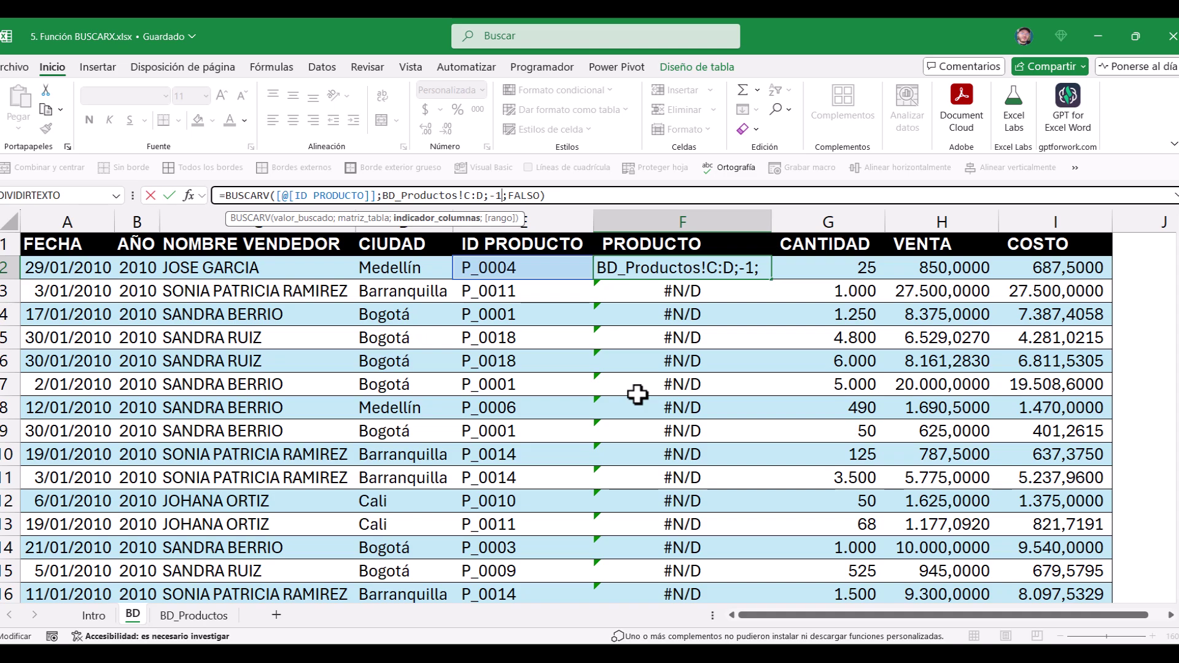
key(Escape)
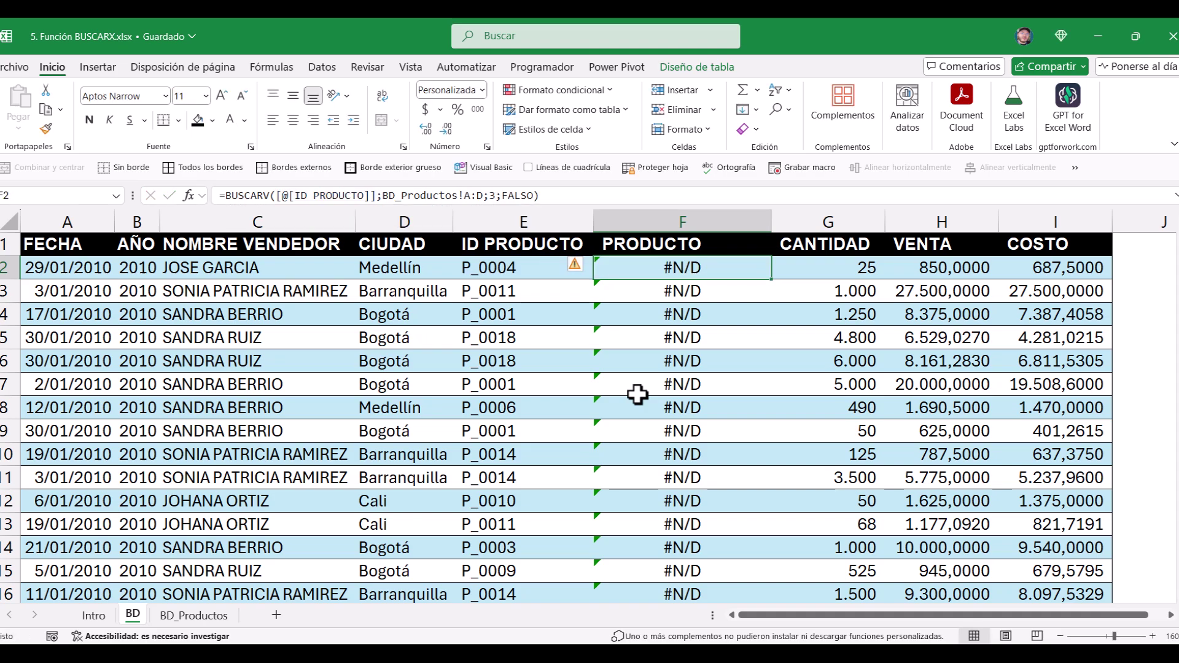
- Clear the formulas from the entire PRODUCTO column of the BD table
key(ctrl+shift+Down)
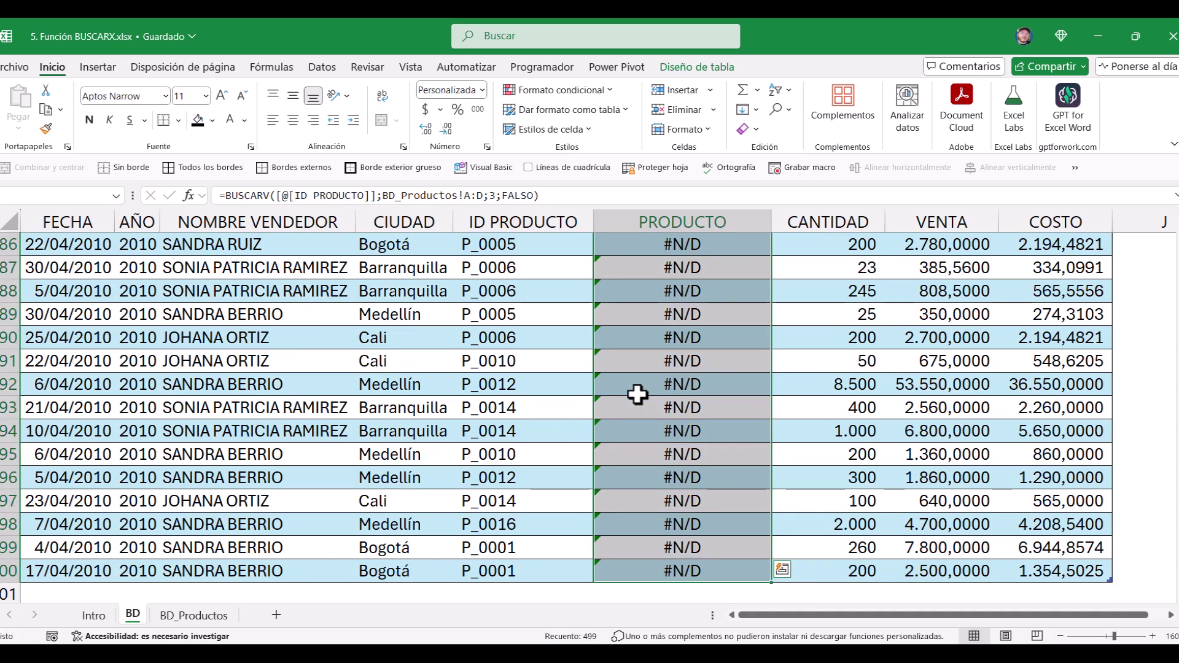
key(Delete)
key(ctrl+Up)
key(Down)
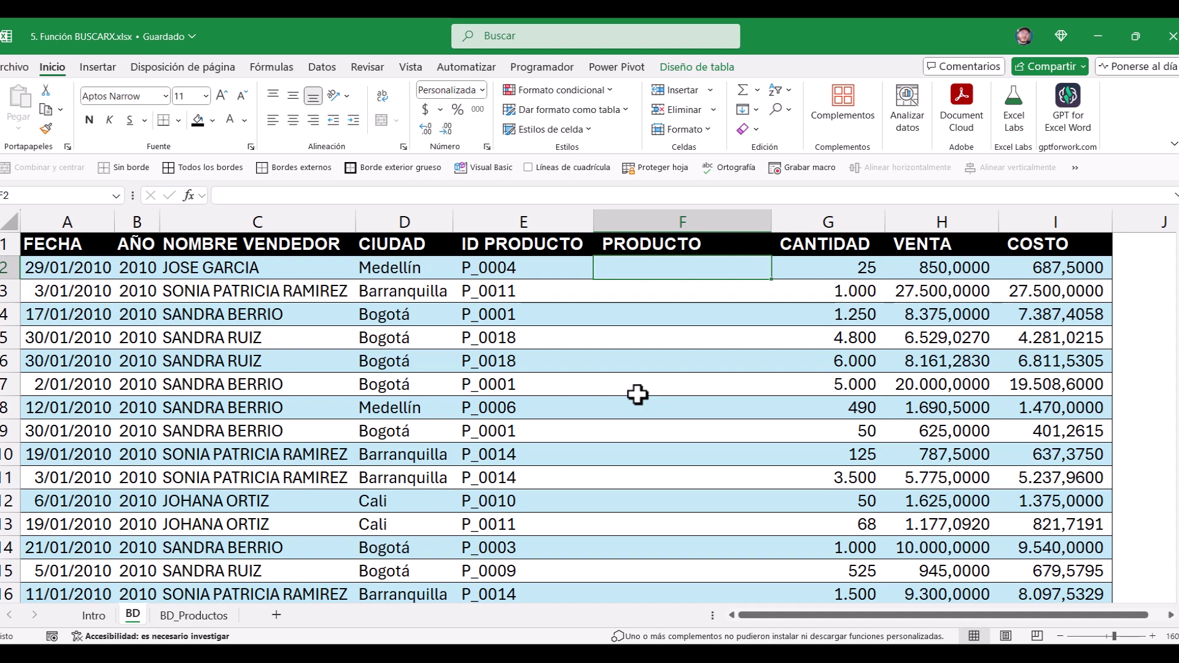
- Start a BUSCARX formula in F2 with [@[ID PRODUCTO]] as the lookup value
text(=)
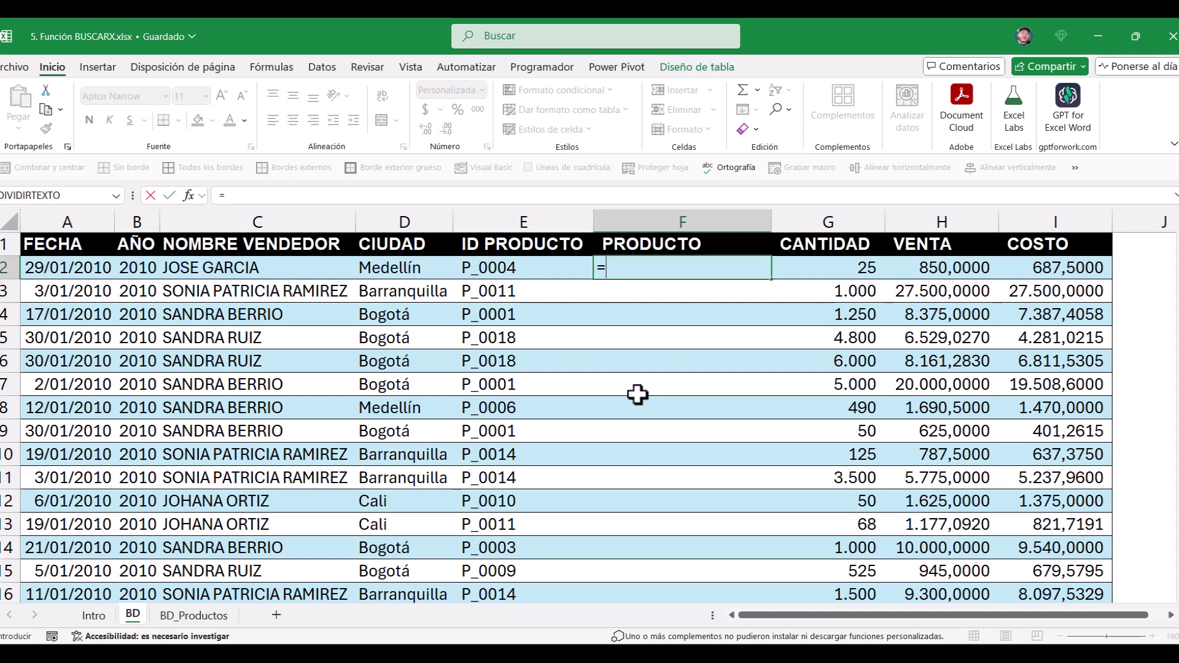
text(bu)
key(Down)
key(Down)
key(Down)
key(Tab)
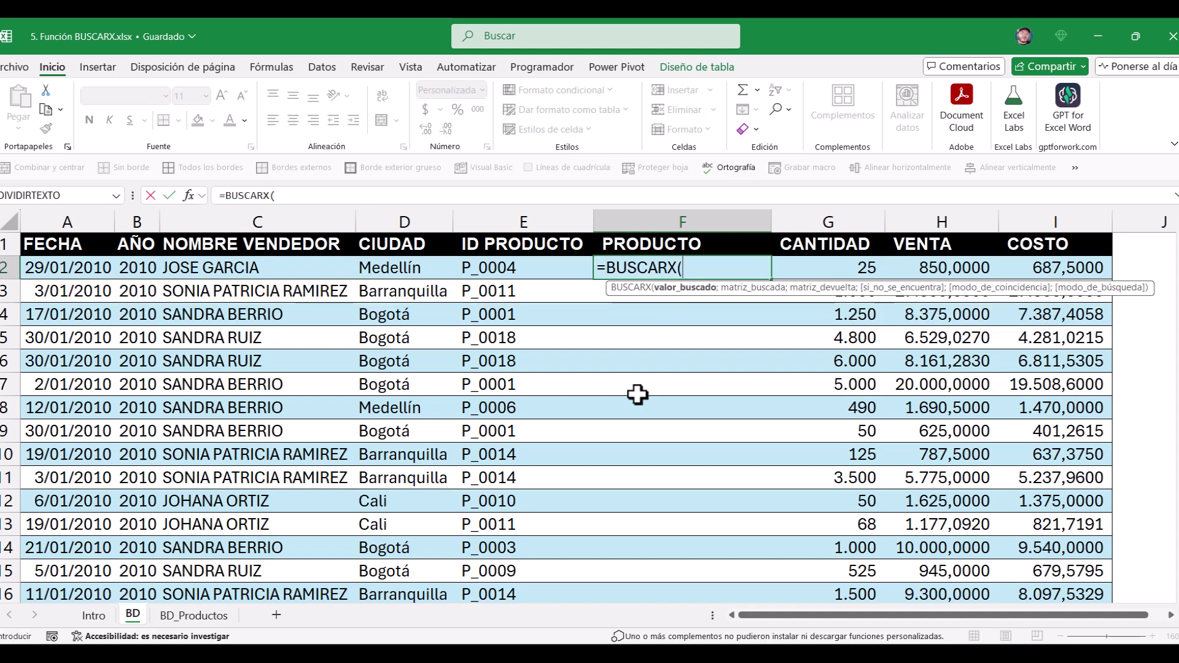
click(535, 269)
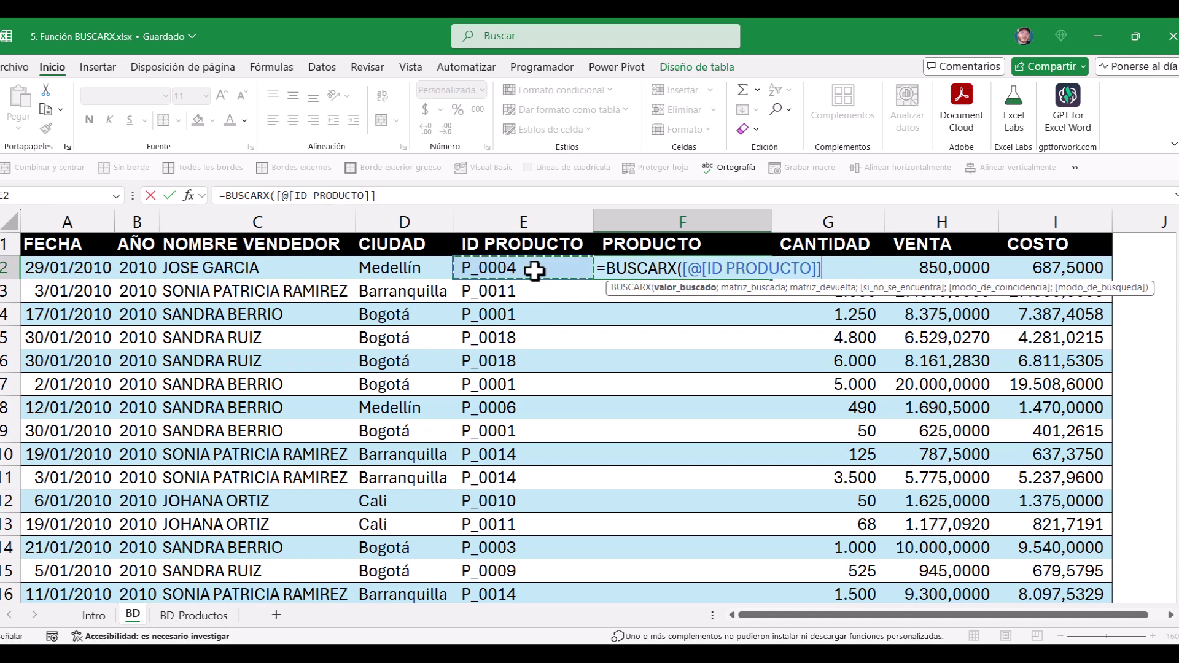
text(;)
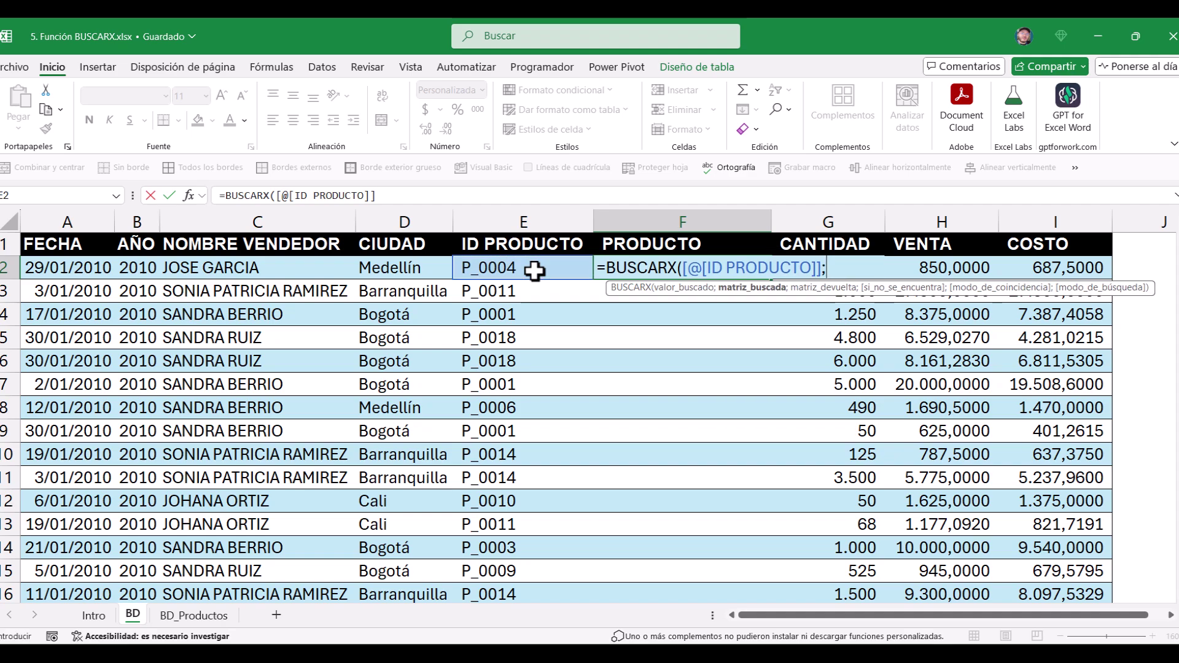
- Complete the BUSCARX formula with BD_Productos!C:C as the lookup array and BD_Productos!B:B as the return array
click(164, 615)
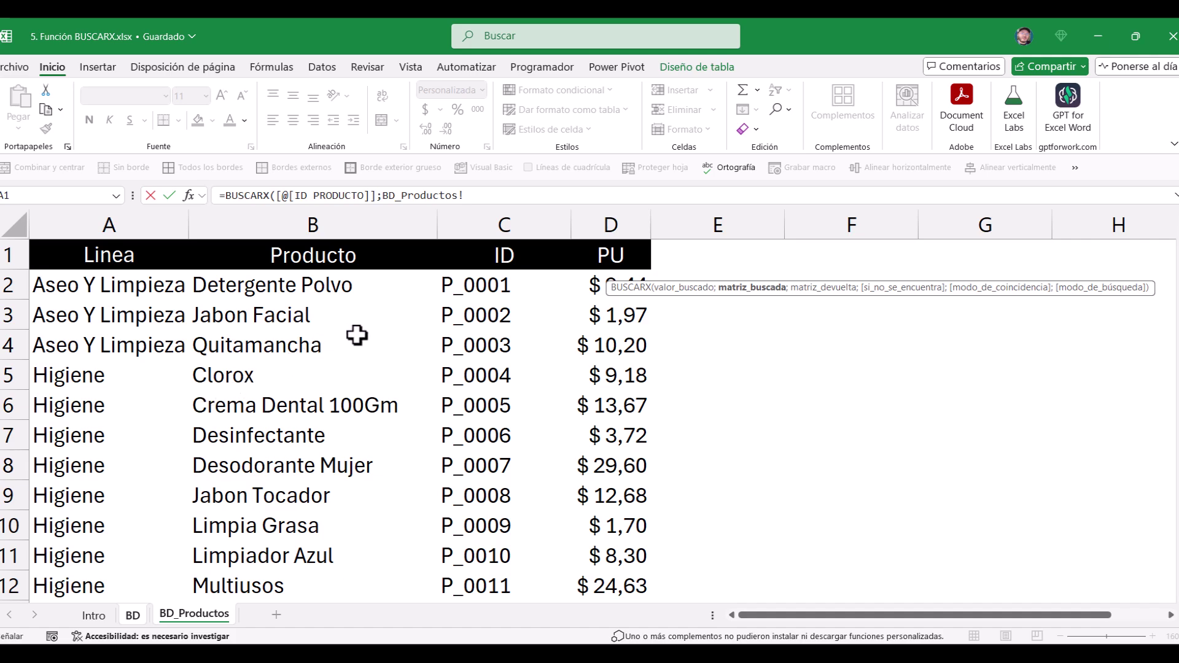
click(474, 220)
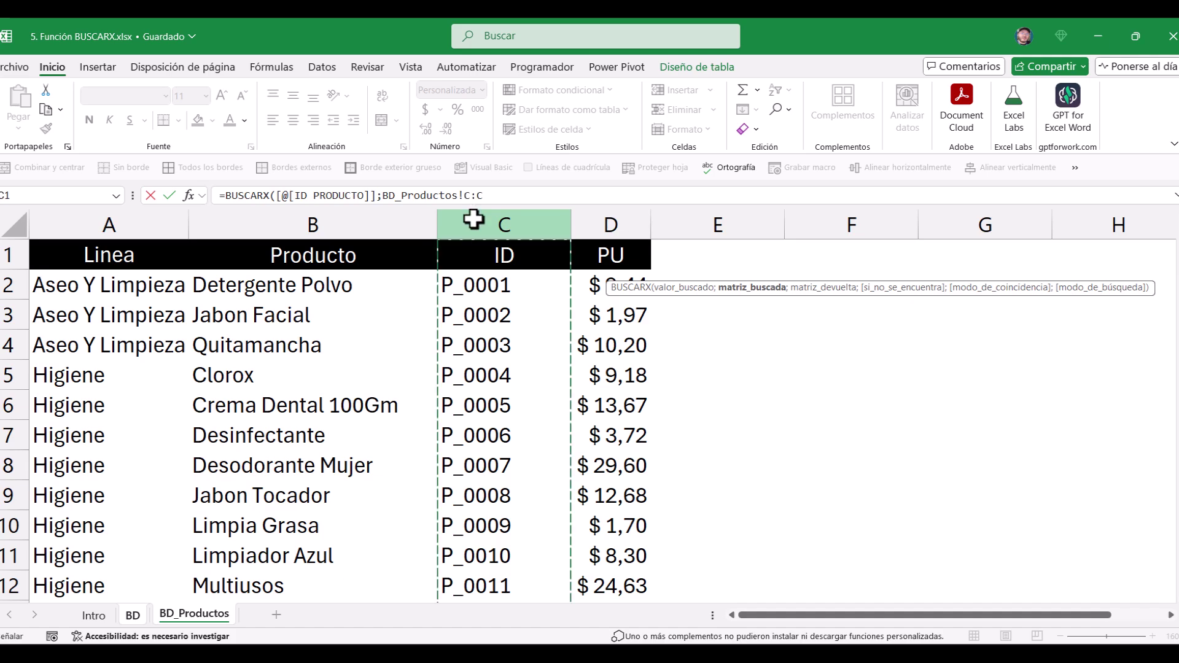
text(;)
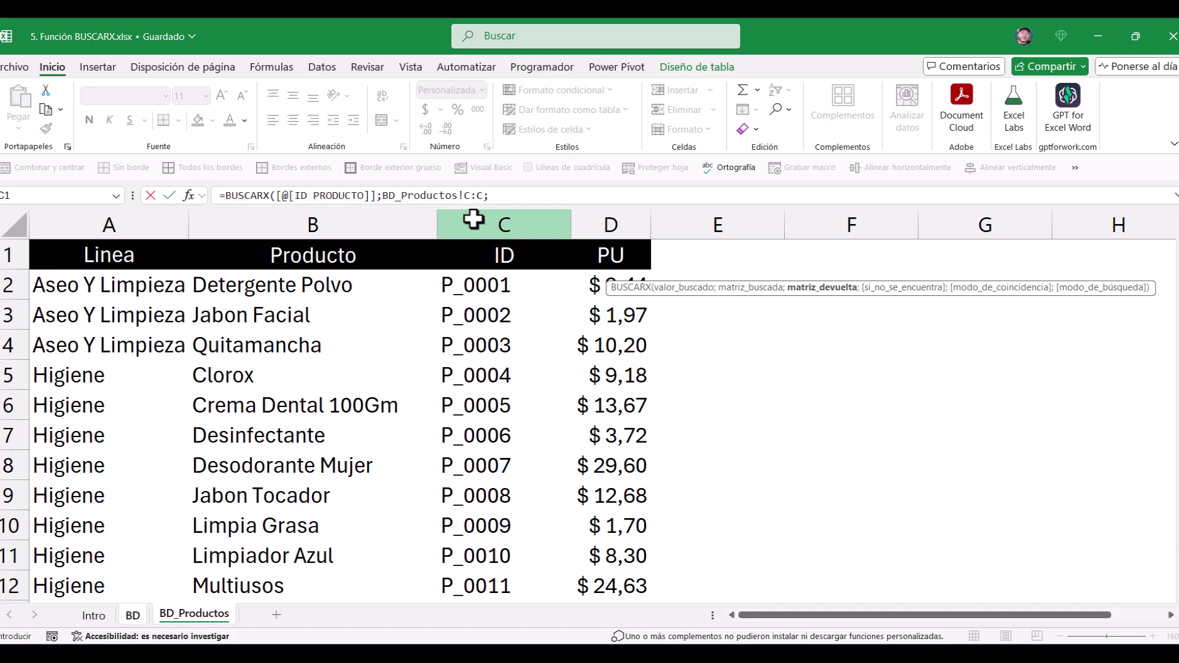
click(377, 223)
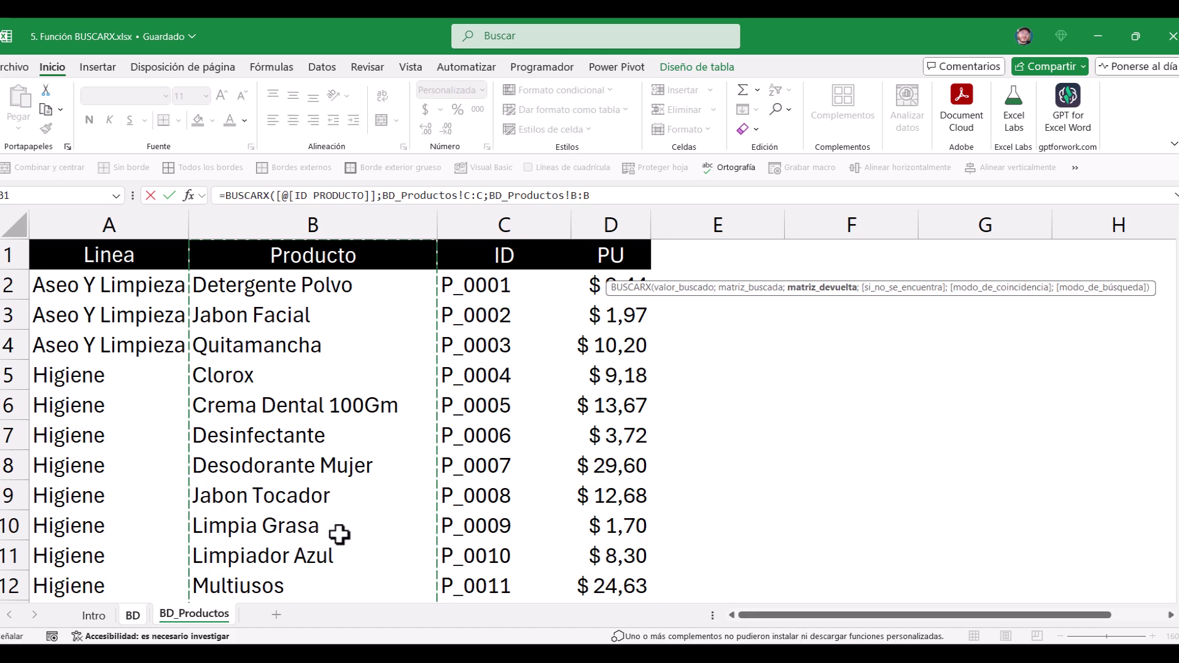
click(606, 196)
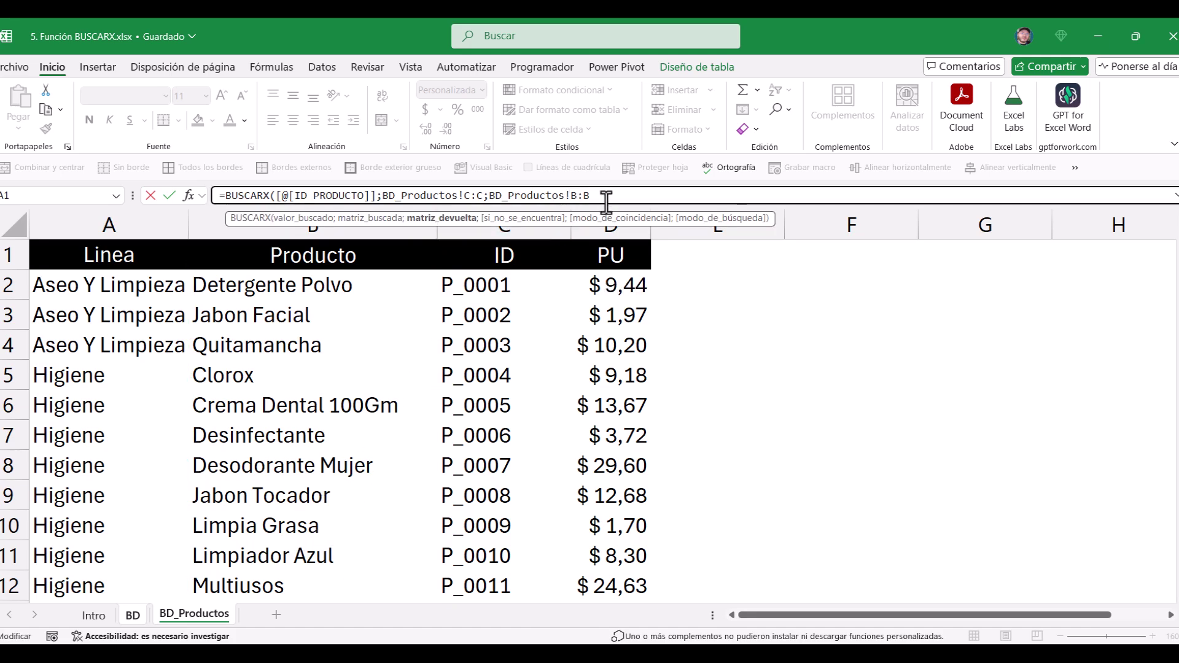
text())
key(Return)
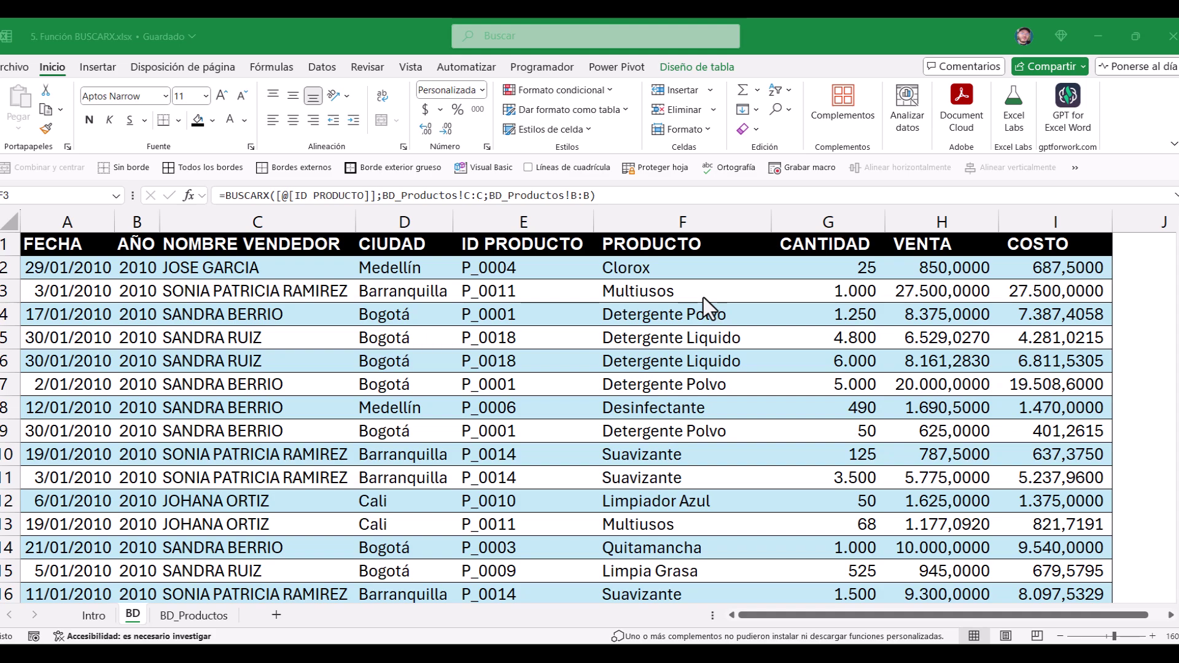
- On BD_Productos, start a trial BUSCARX formula in the empty cell F2
click(210, 617)
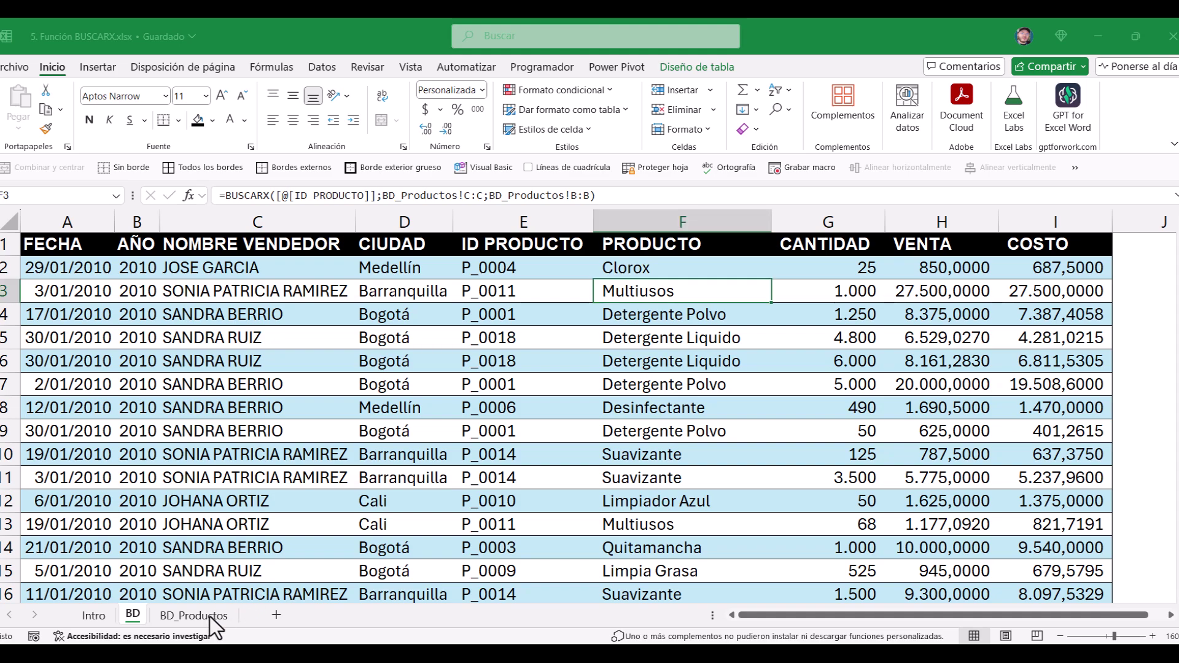
click(210, 617)
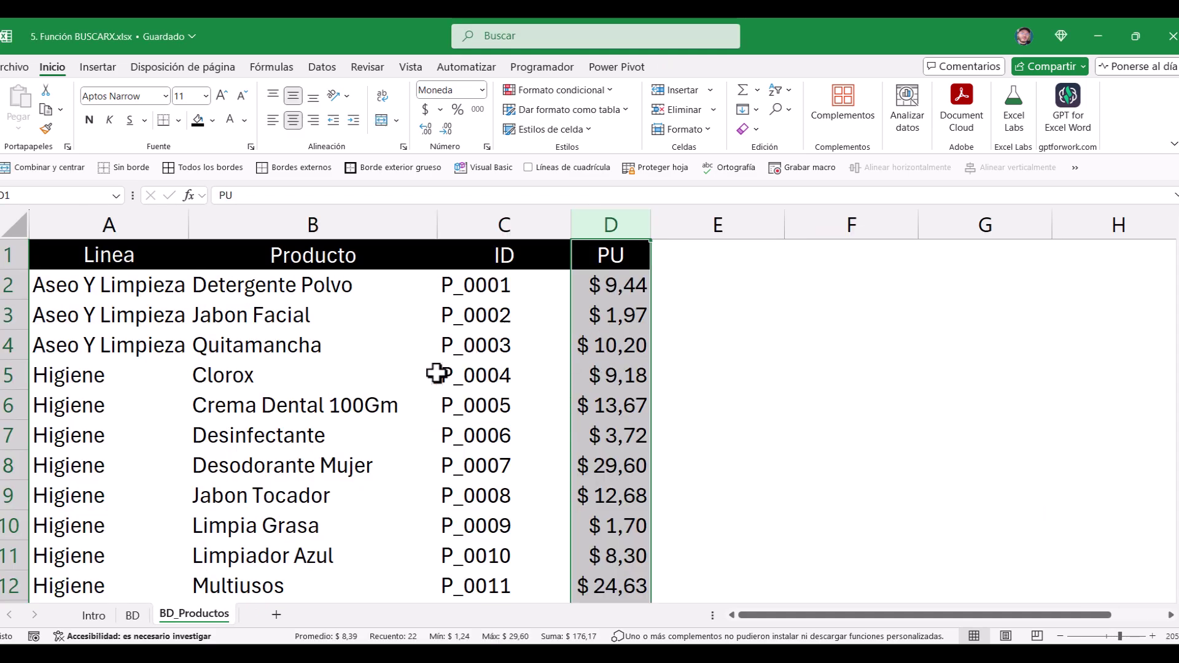
click(725, 324)
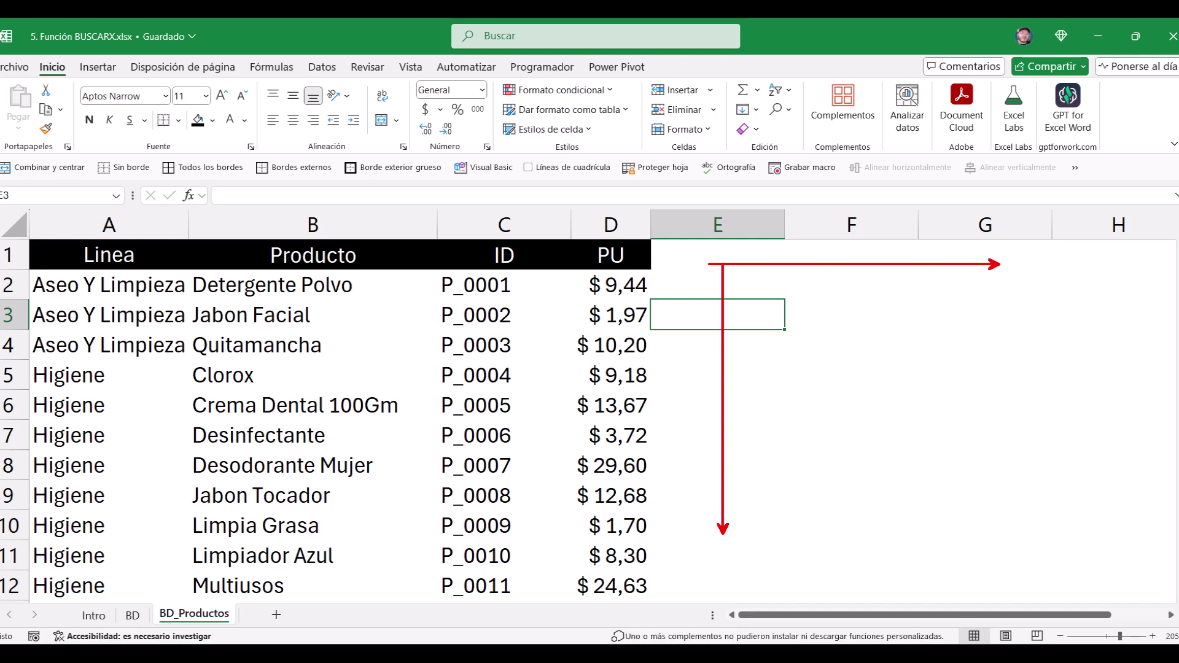
click(798, 282)
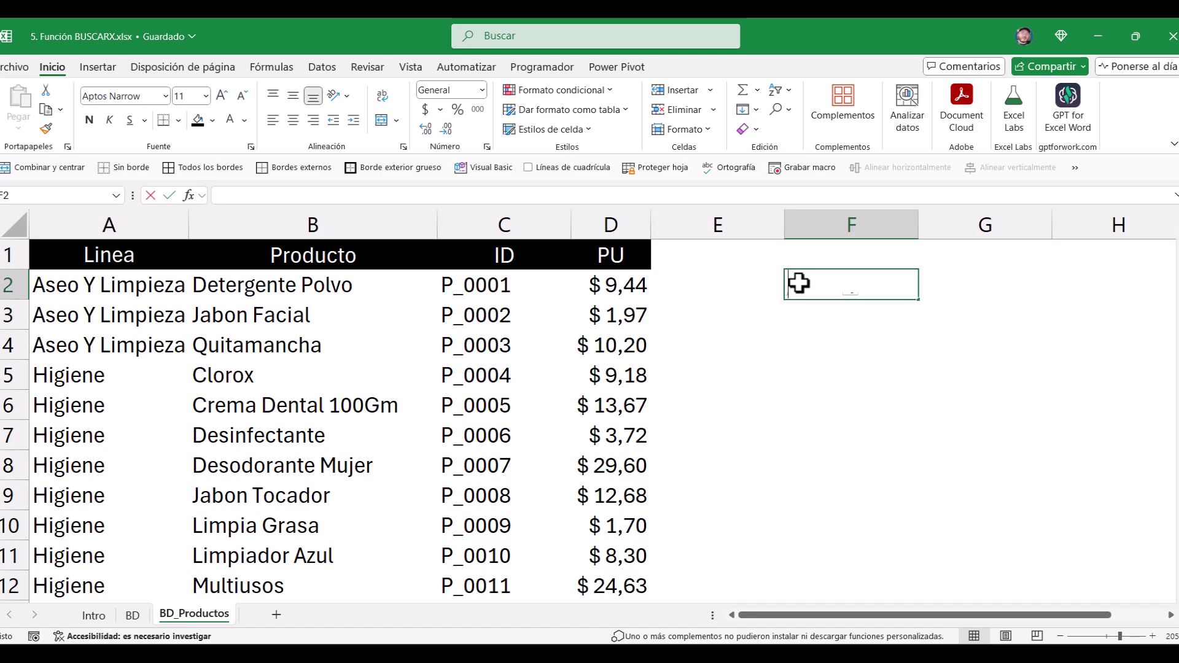
text(=bus)
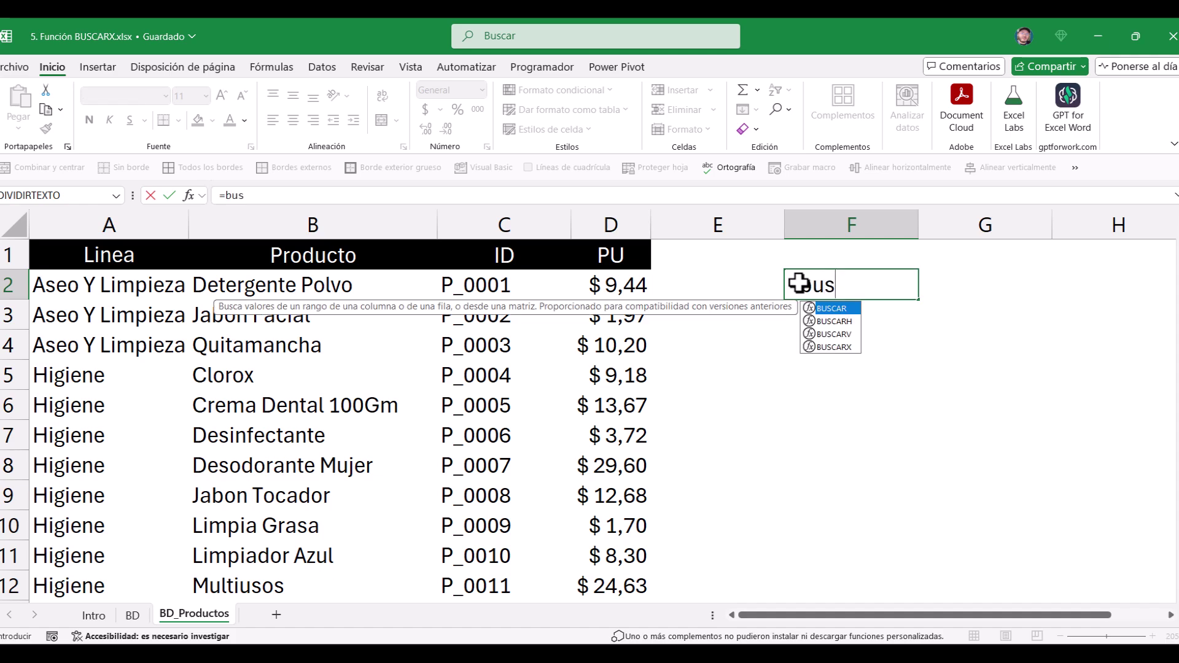
key(Down)
key(Down)
key(Down)
key(Tab)
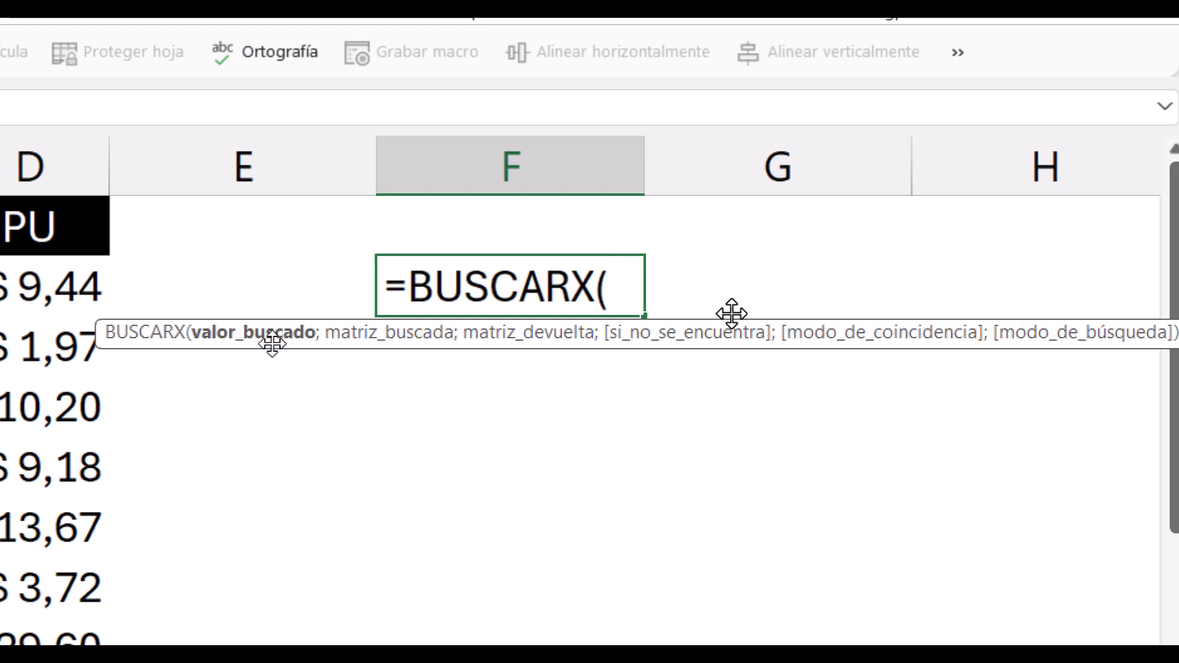
- Examine each BUSCARX argument, including the match mode and search mode options, and discard the trial formula
text(;)
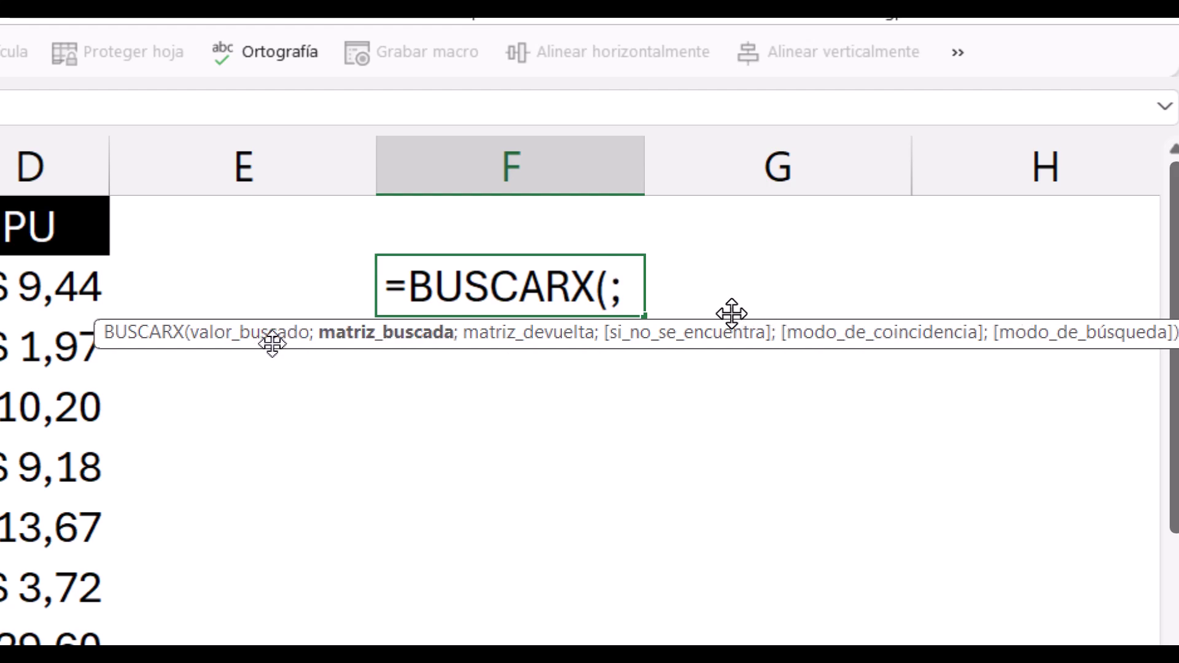
text(;)
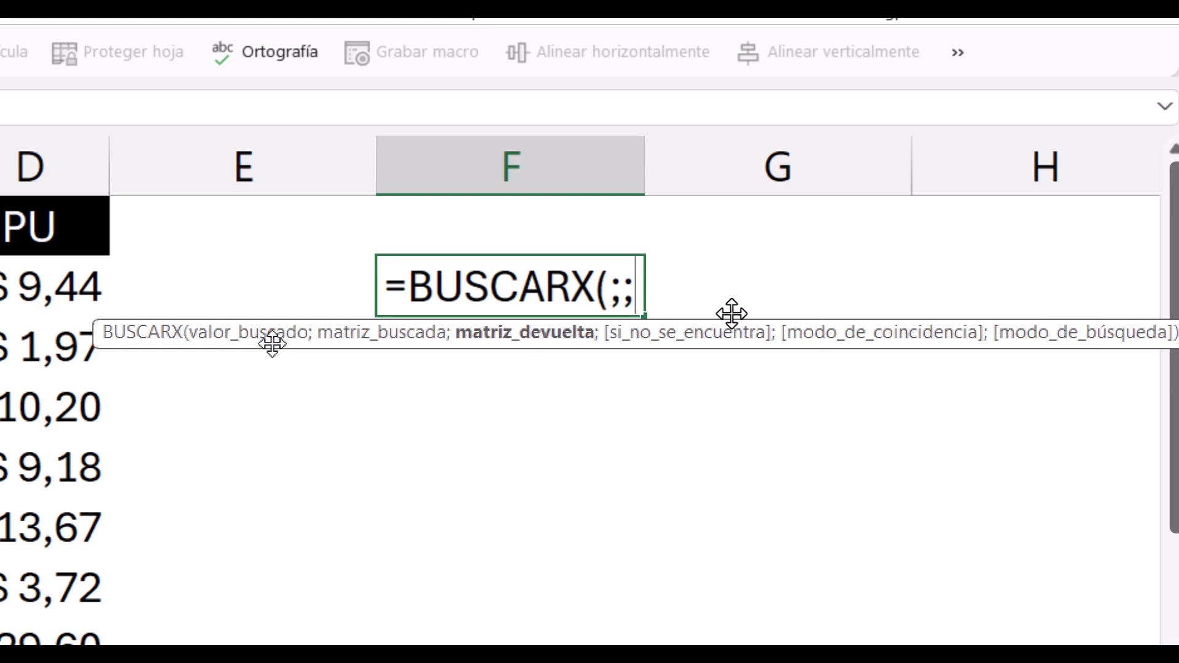
text(;)
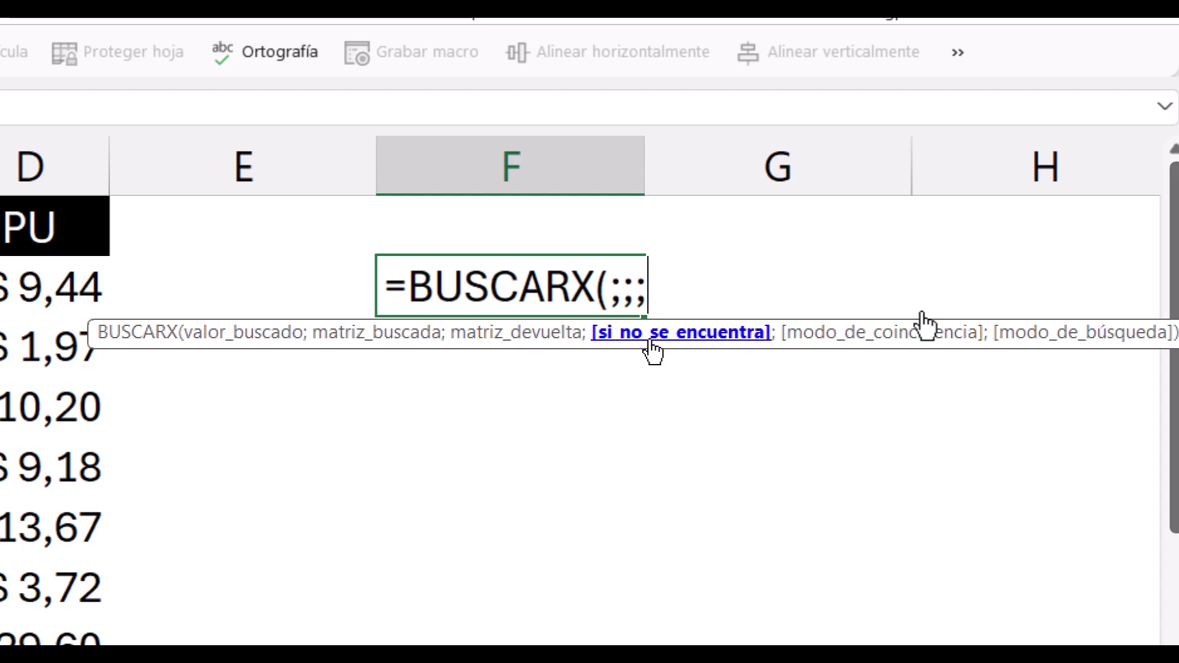
text(;)
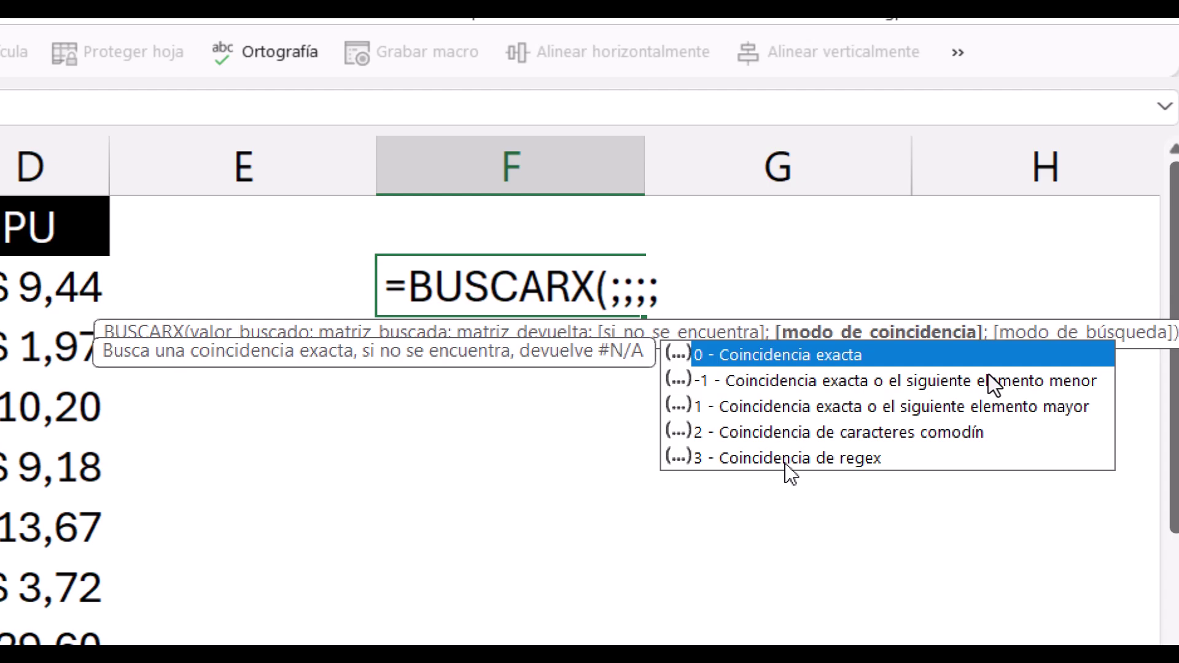
text(;)
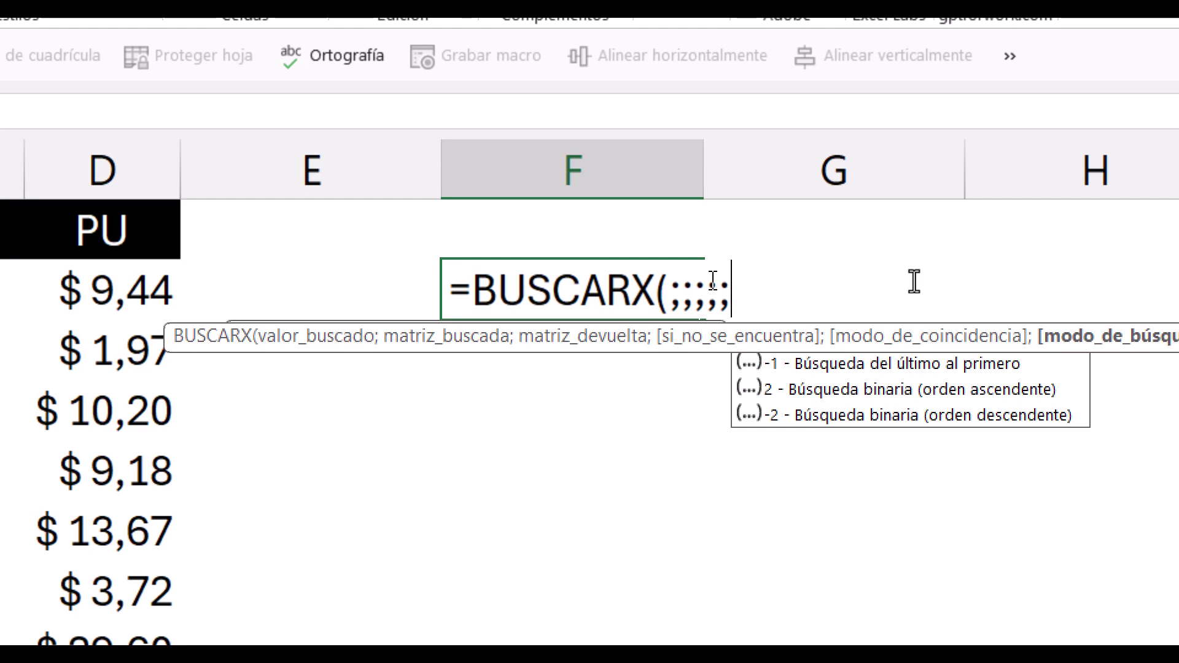
key(Escape)
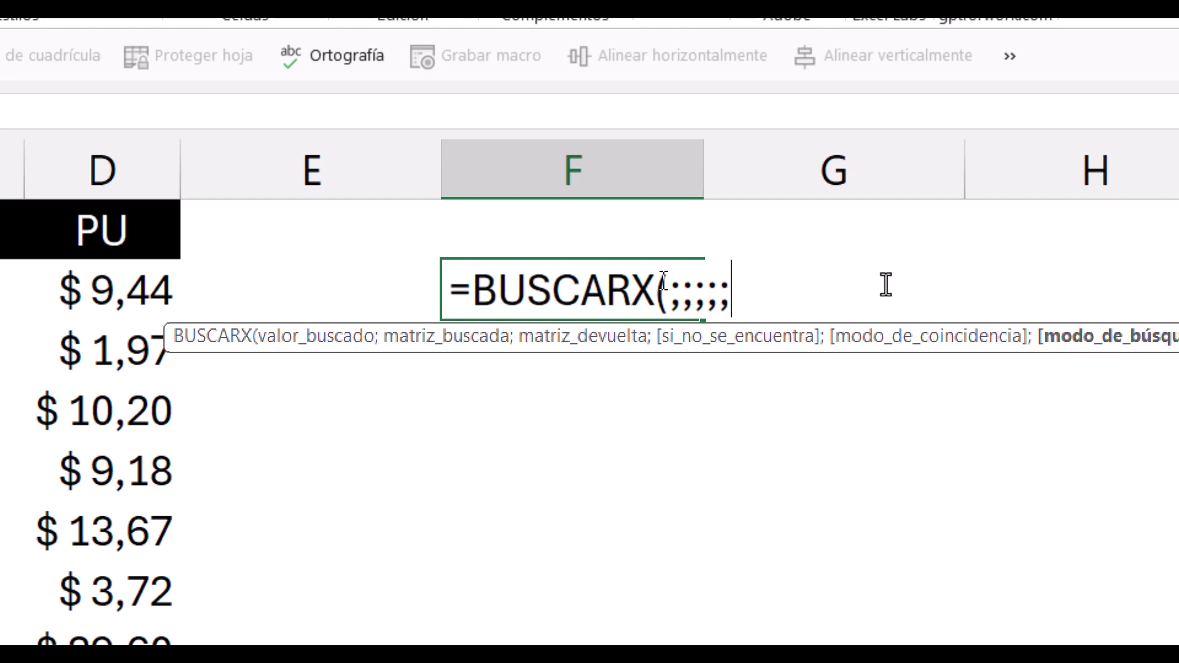
key(Escape)
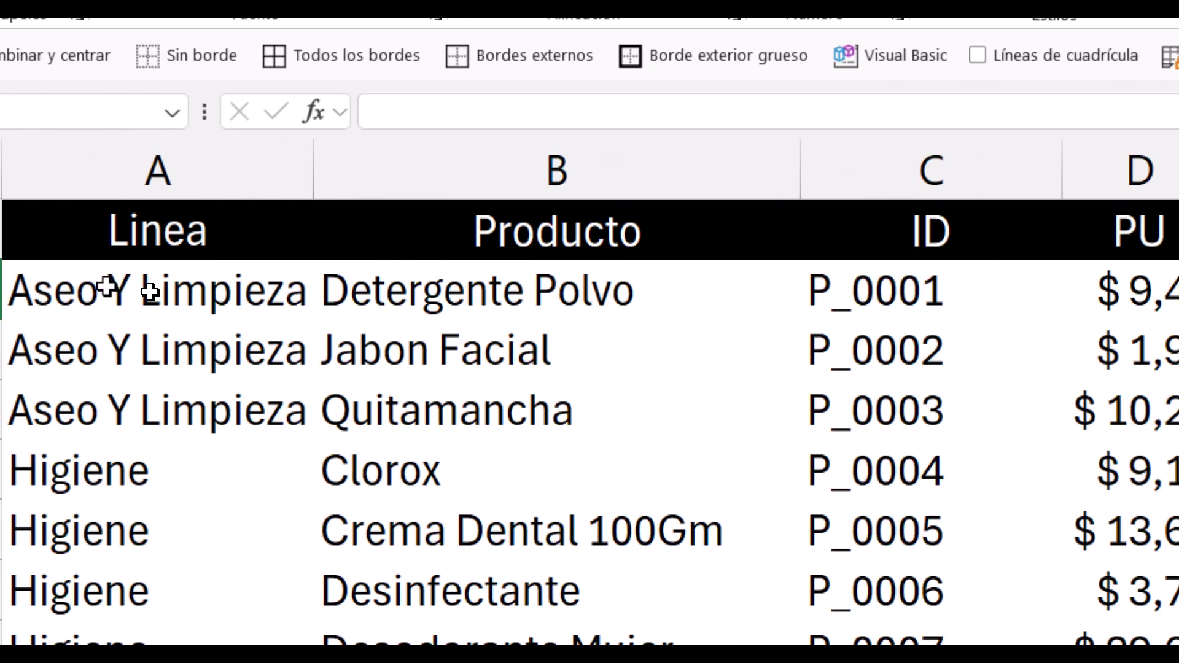
click(147, 294)
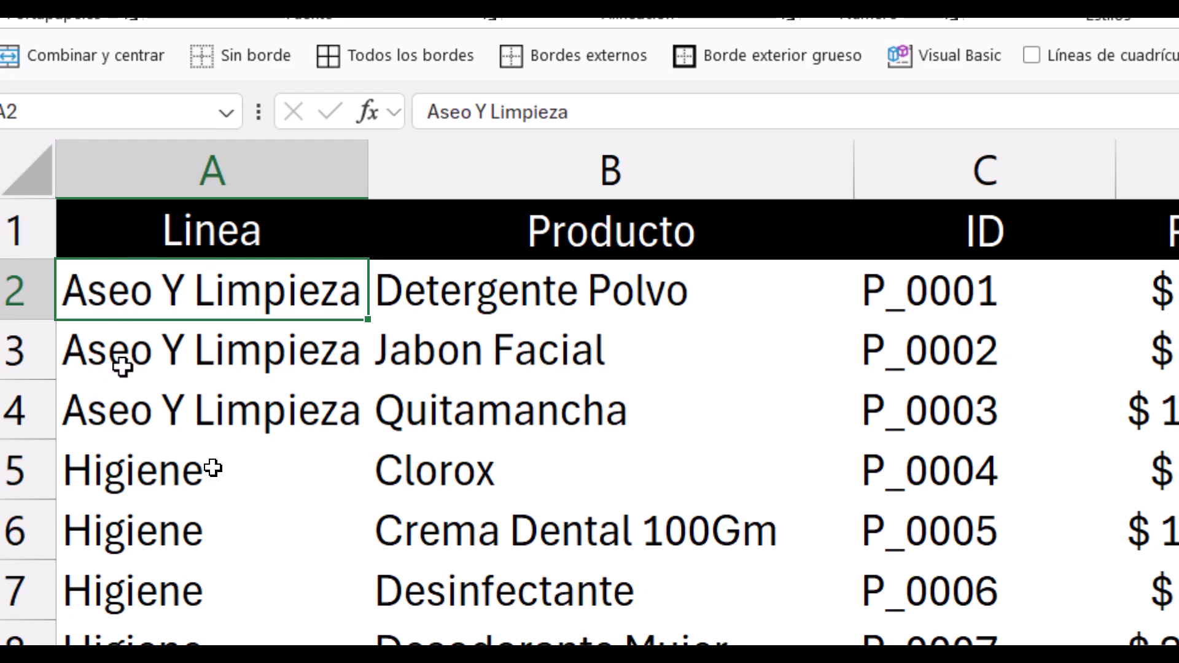
click(232, 428)
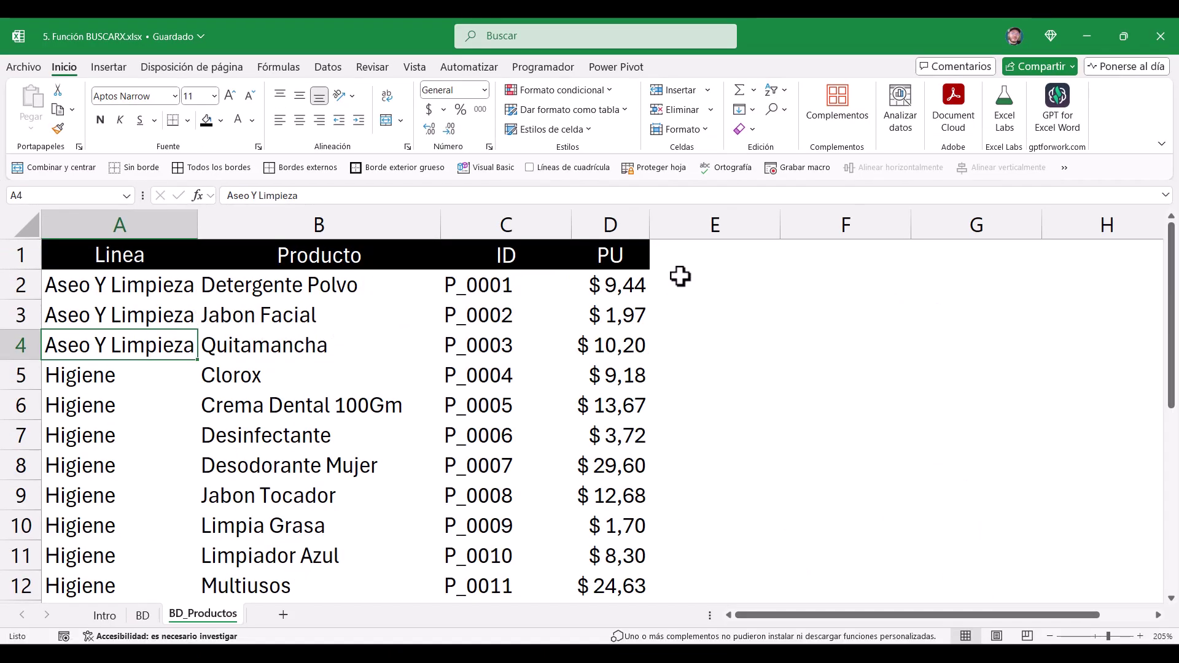
- Add the headers Primera venta in E1 and Última venta in F1, and widen column E to fit its header
click(707, 258)
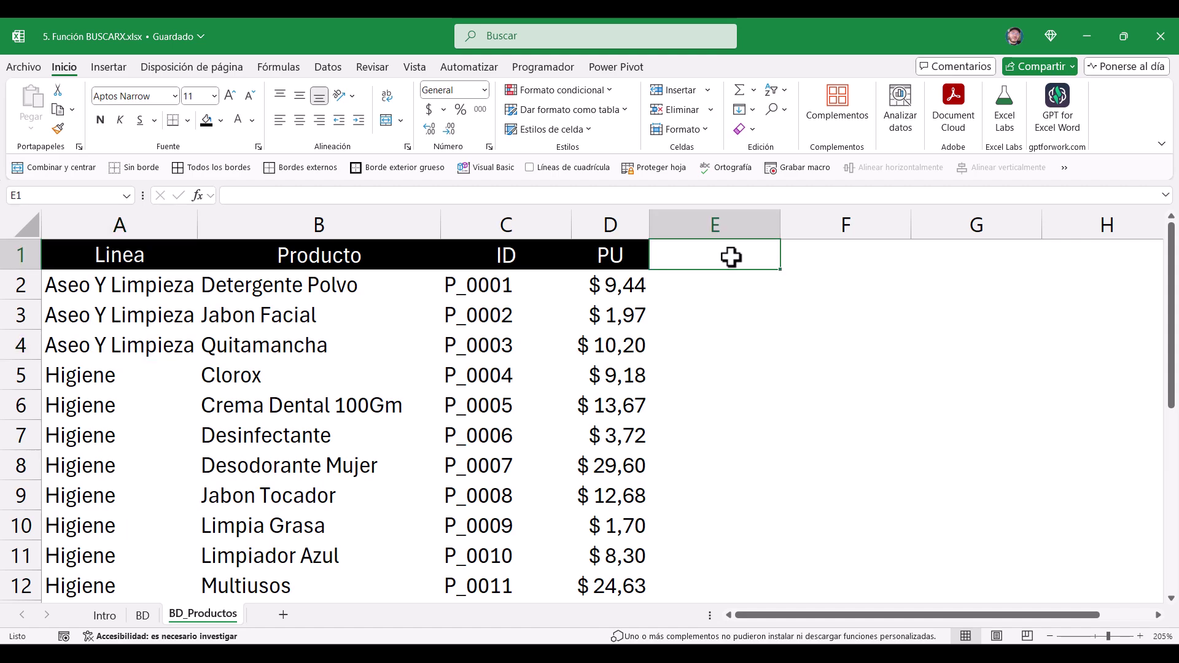
text(Primera venta)
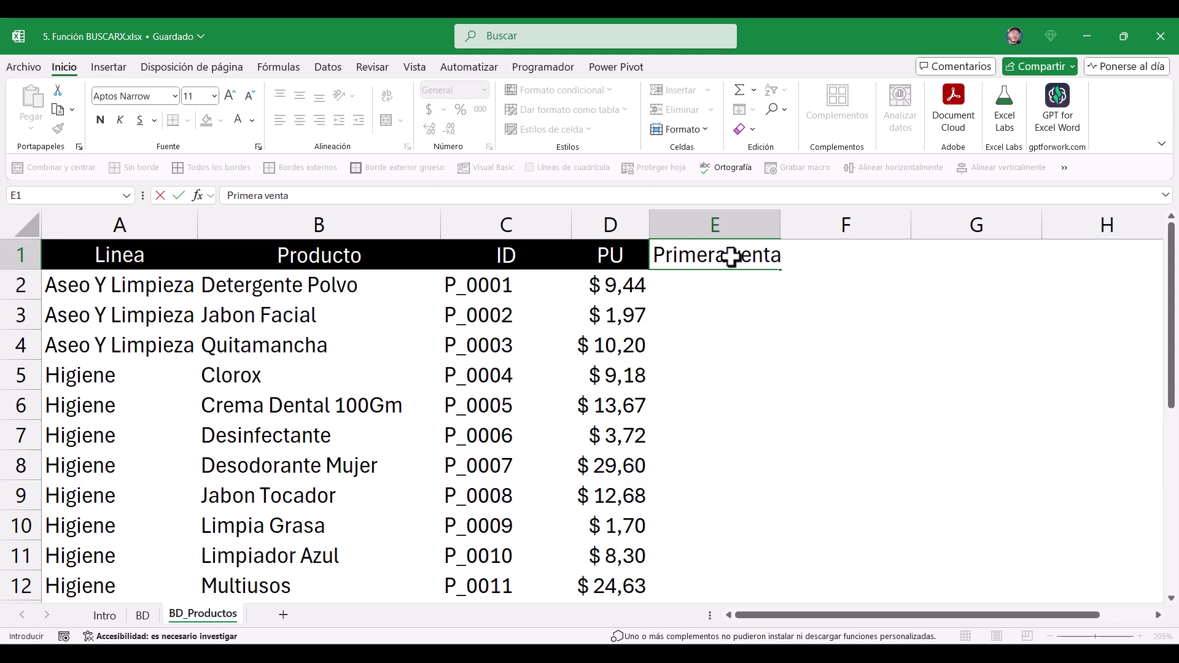
key(Tab)
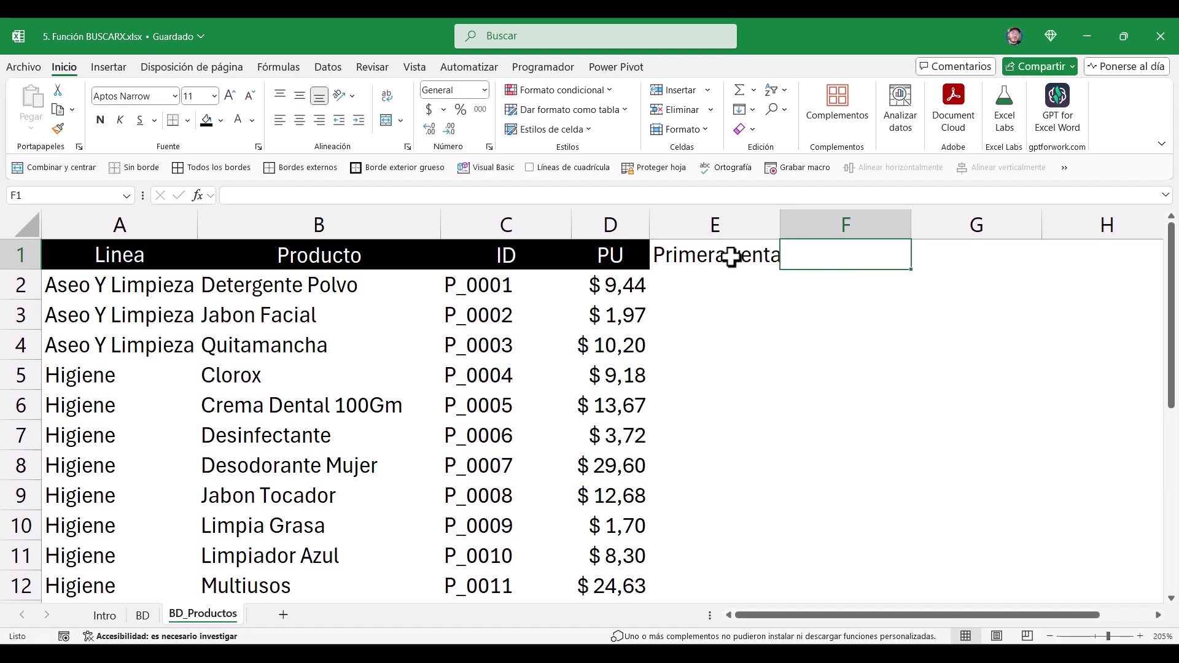
text(pUlt)
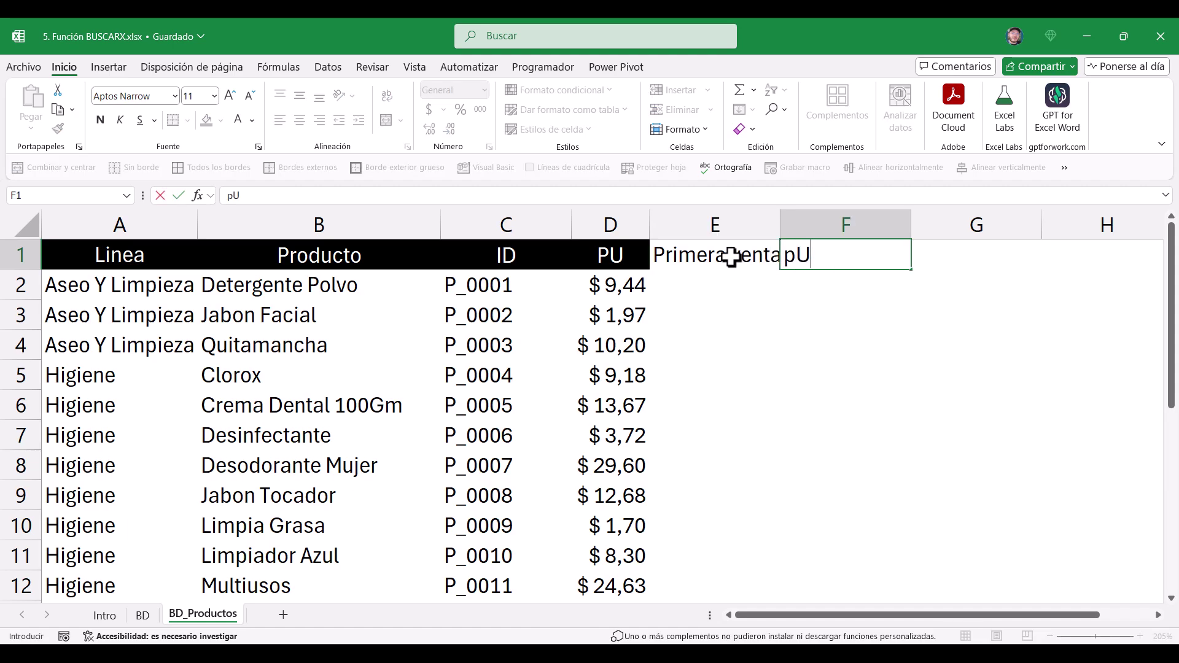
key(BackSpace)
key(BackSpace)
key(BackSpace)
key(BackSpace)
text(Última venta)
key(Return)
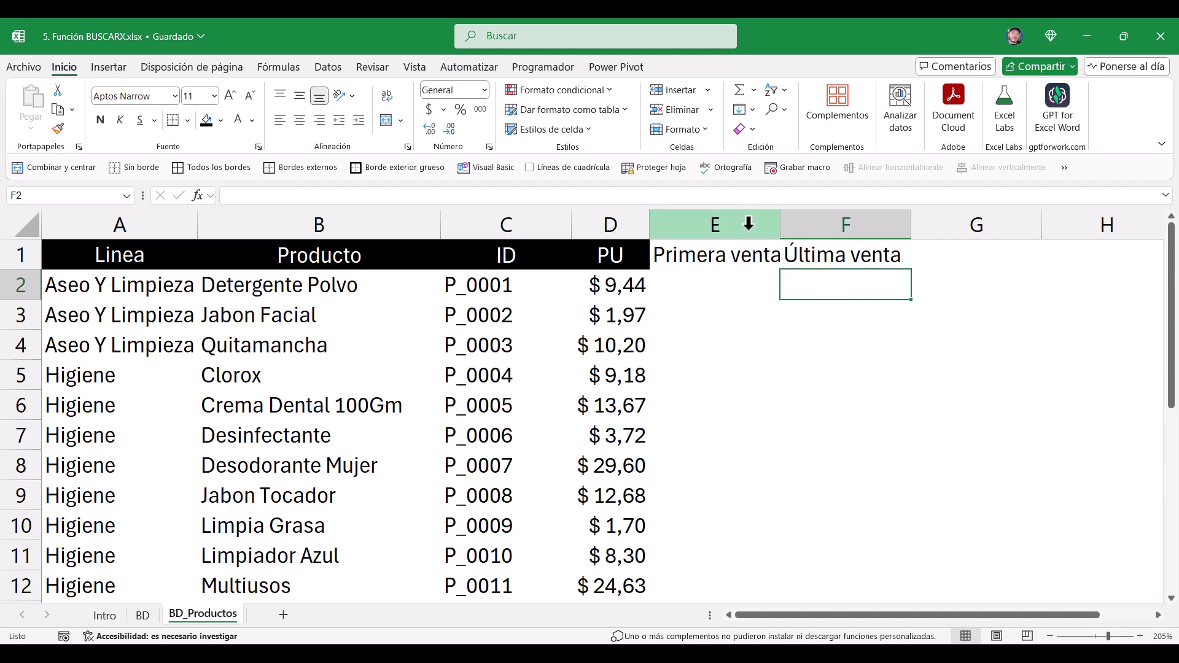
click(748, 224)
drag(780, 224, 786, 226)
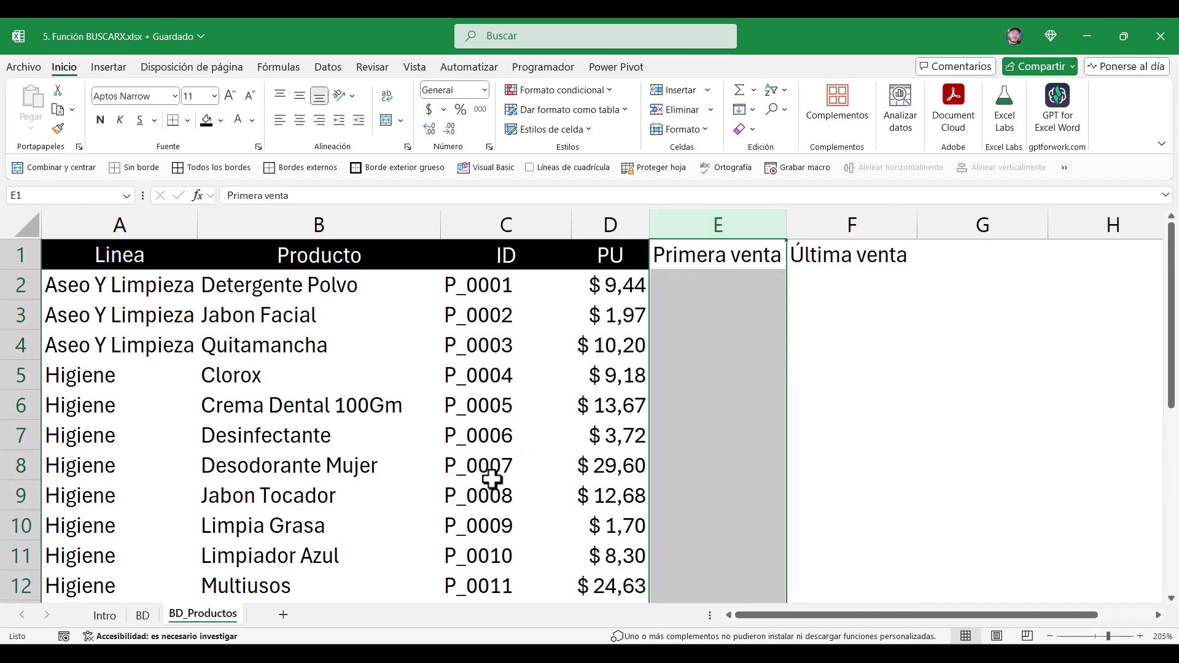
- Review the sale dates in the FECHA column of the BD sheet and return to BD_Productos
click(123, 614)
click(134, 614)
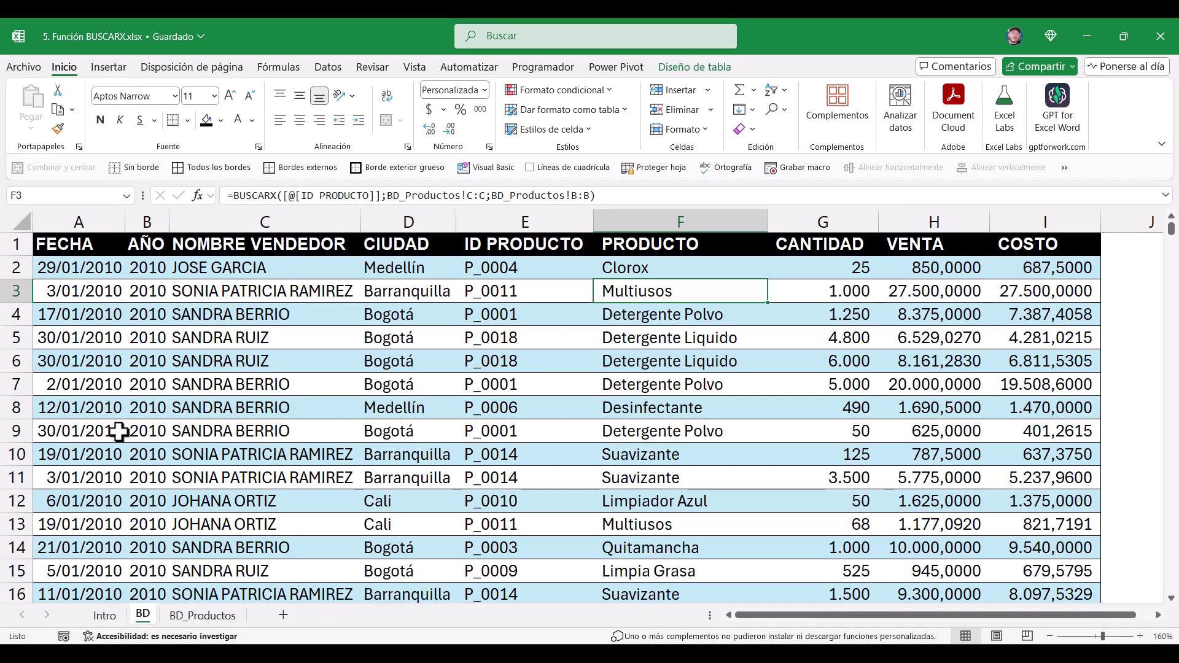
drag(76, 288, 39, 528)
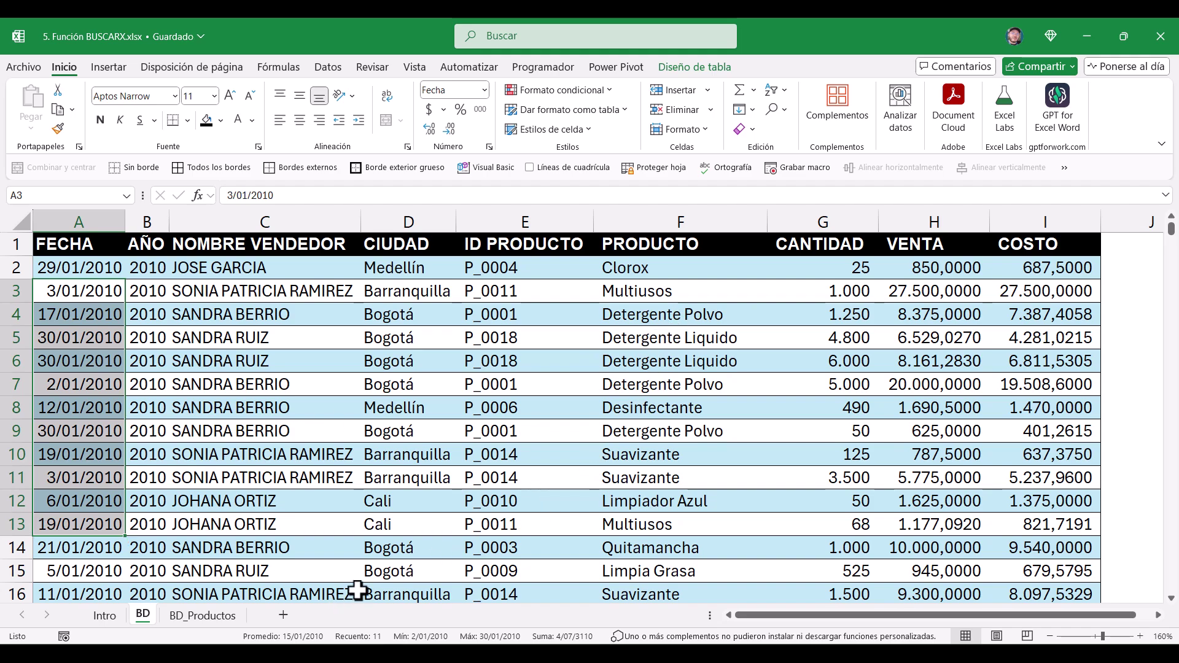
click(229, 617)
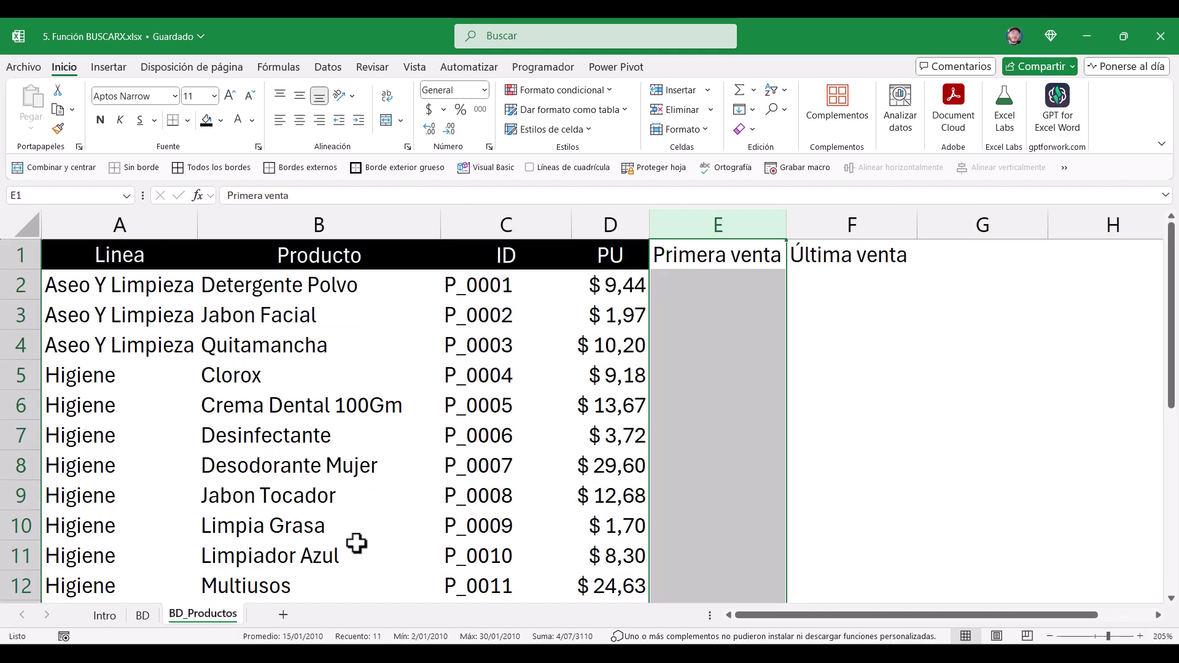
- Start a BUSCARX formula in E2 under Primera venta with C2 as the lookup value
click(752, 274)
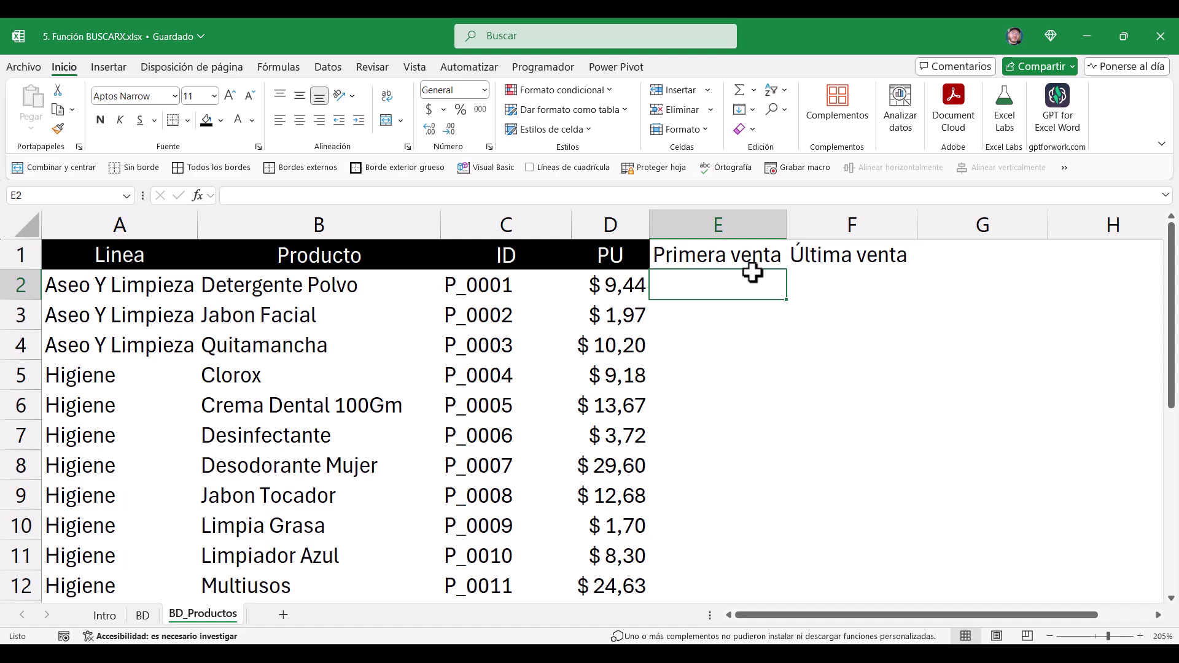
text(=bu)
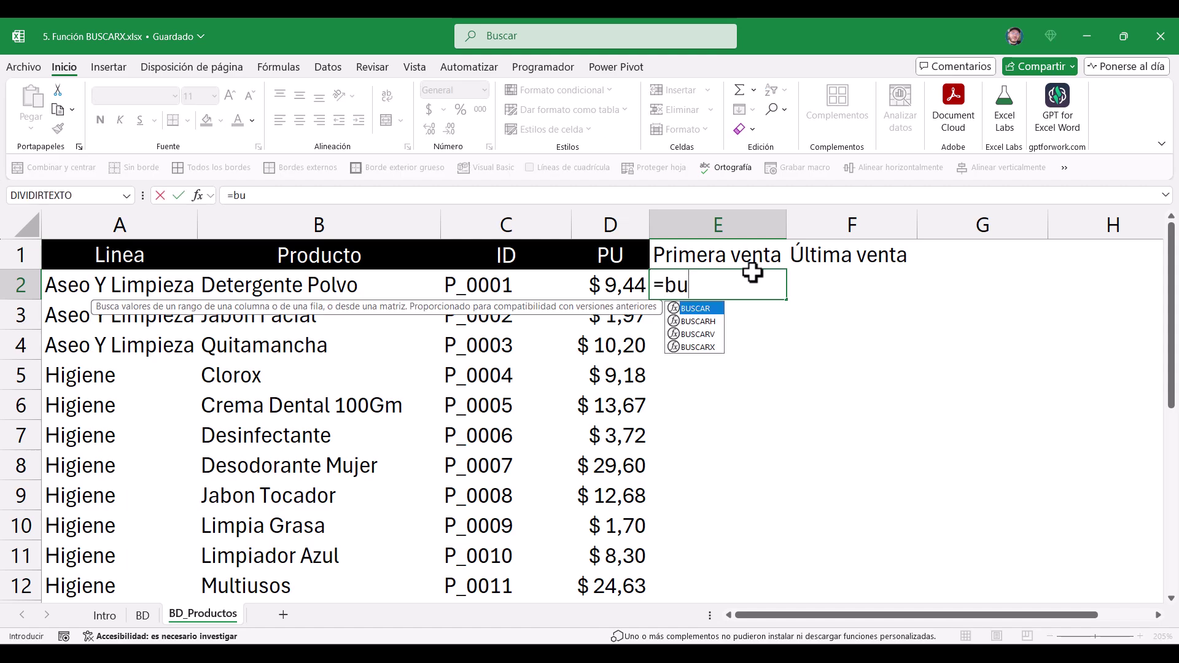
text(scarx)
key(Tab)
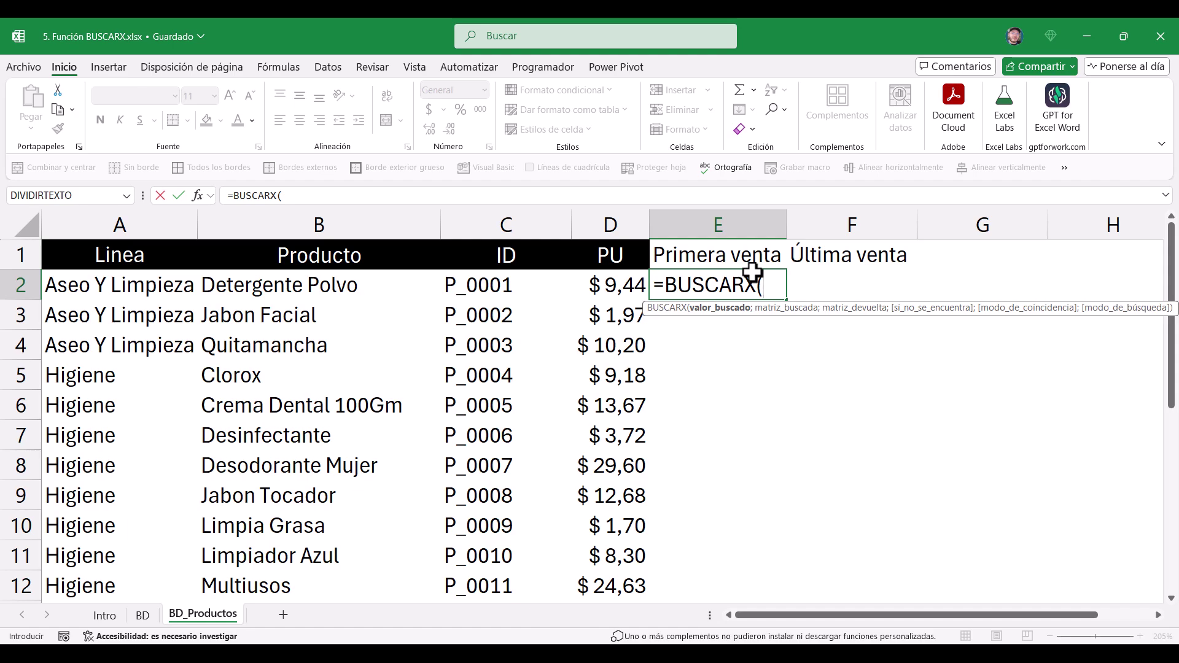
key(Left)
key(Left)
key(Left)
key(Left)
key(Right)
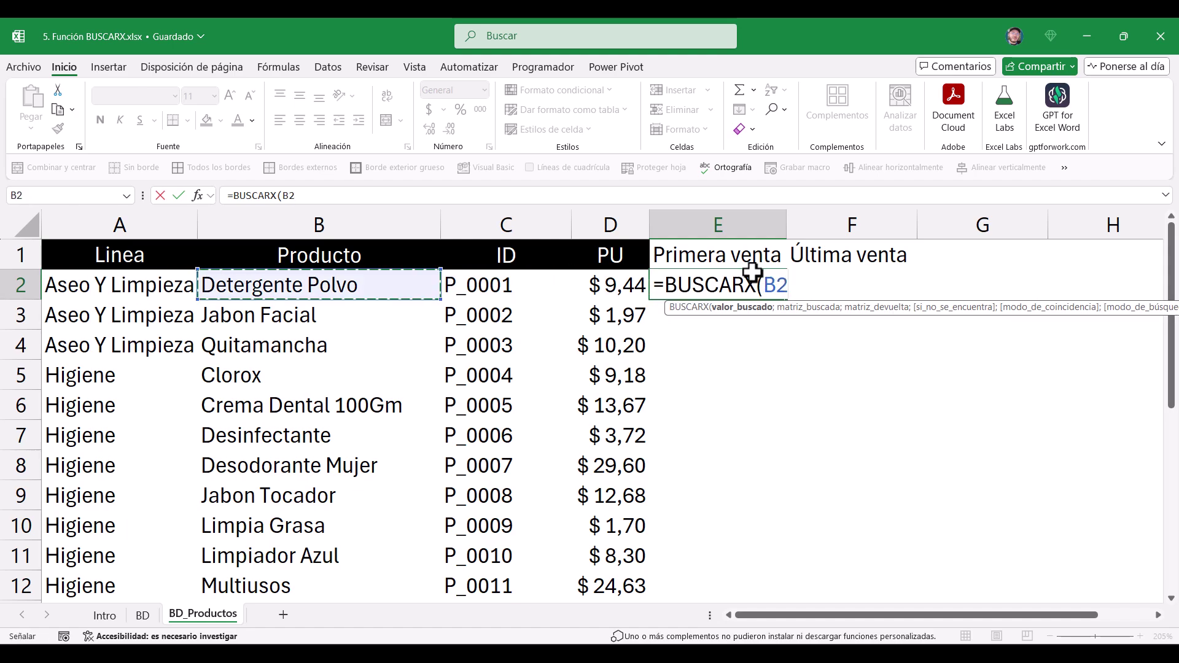
key(Right)
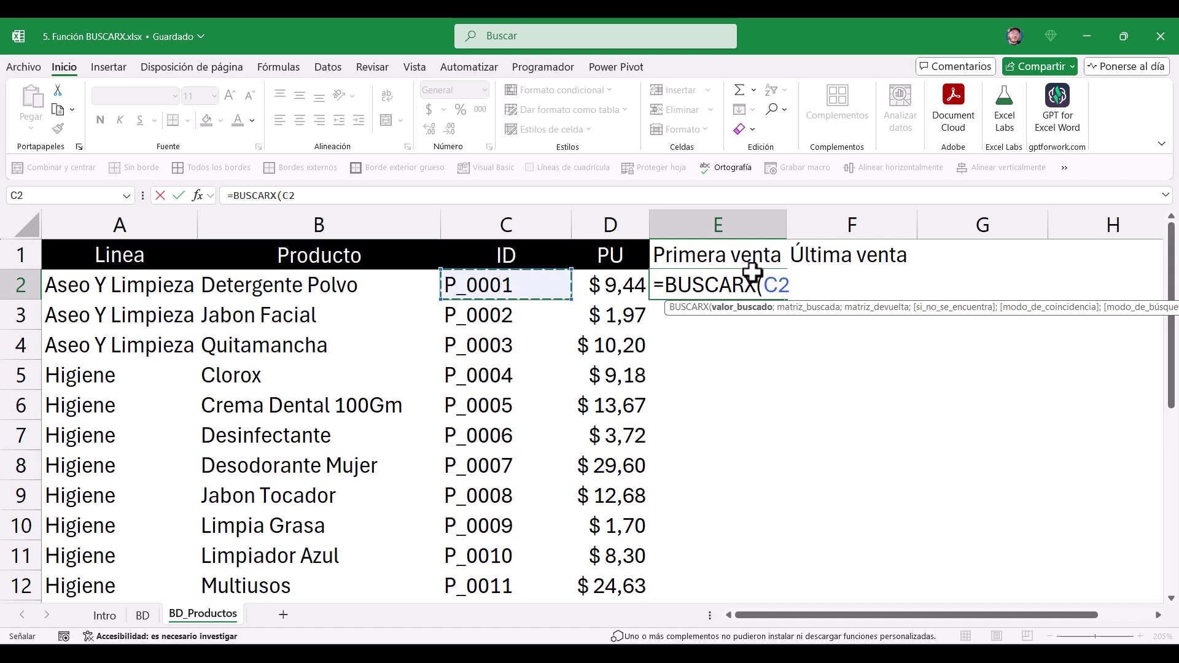
text(;)
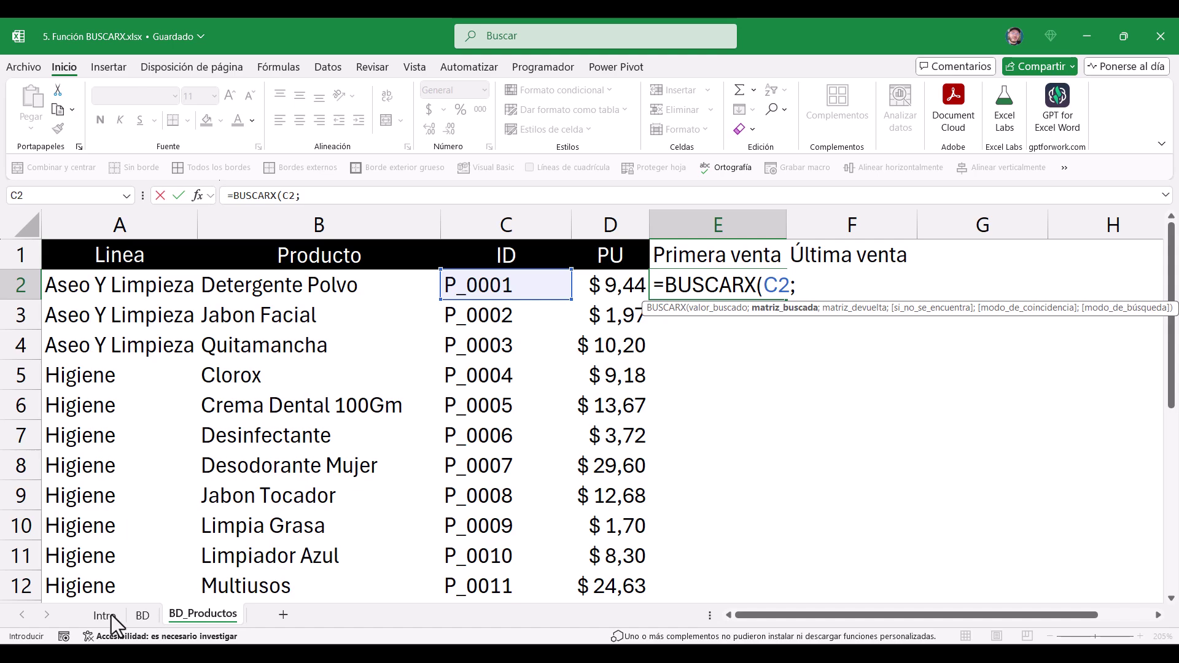
- Complete the Primera venta formula with BD!E:E as the lookup array and BD!A:A as the return array
click(142, 614)
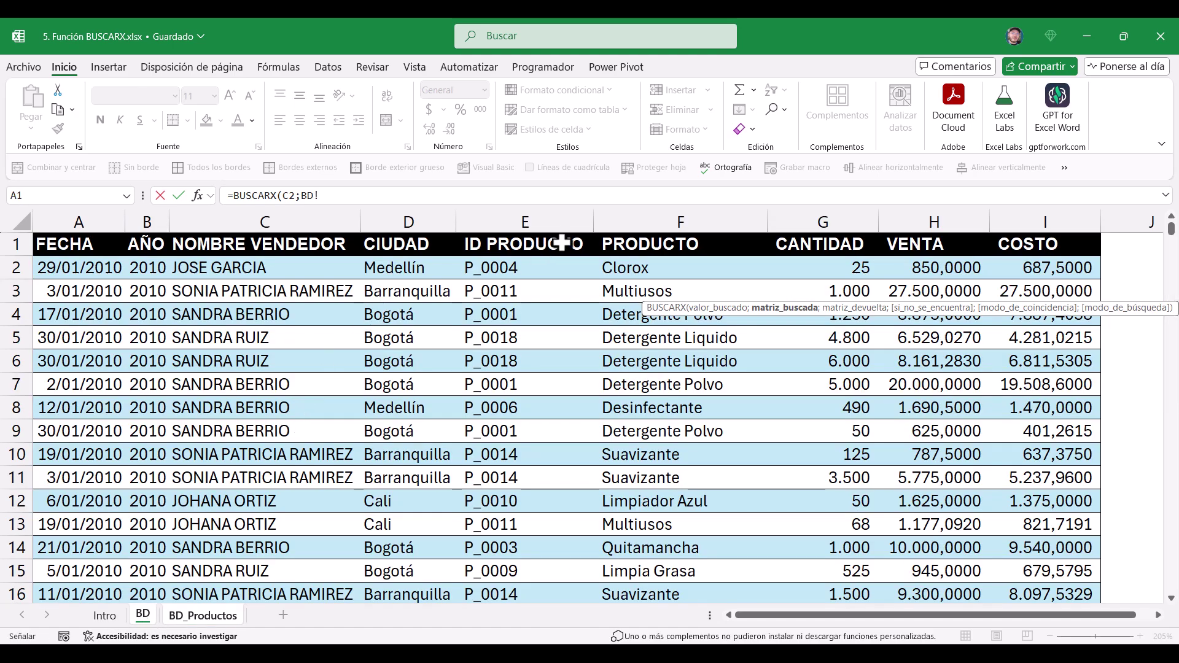
click(554, 219)
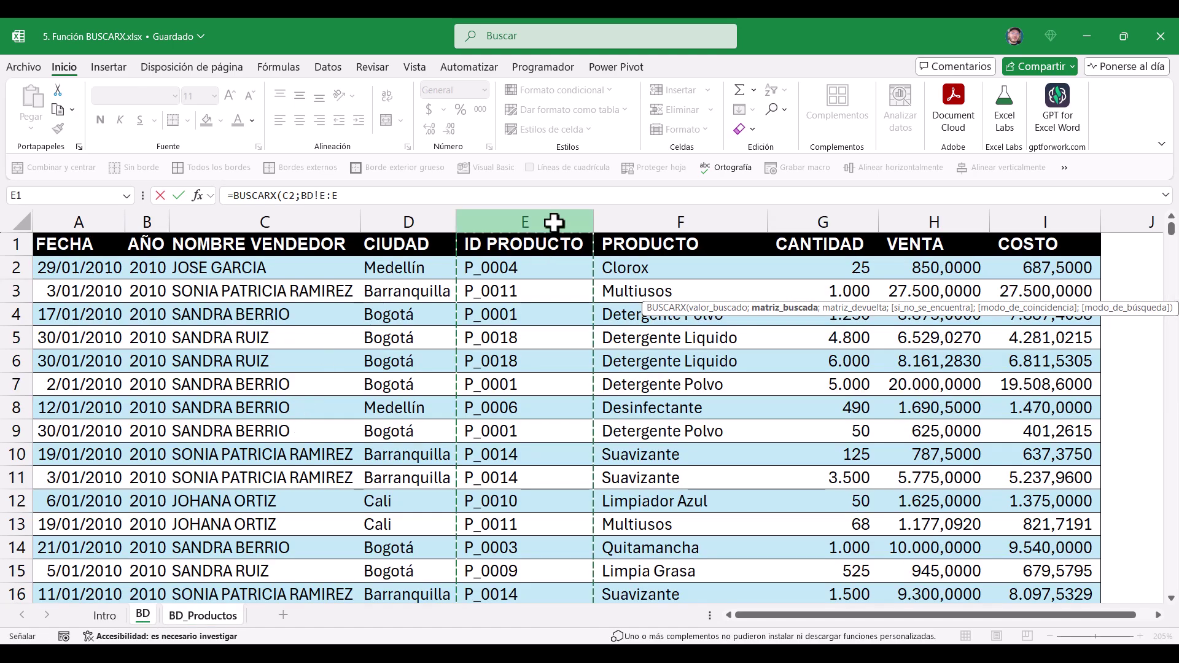
text(;)
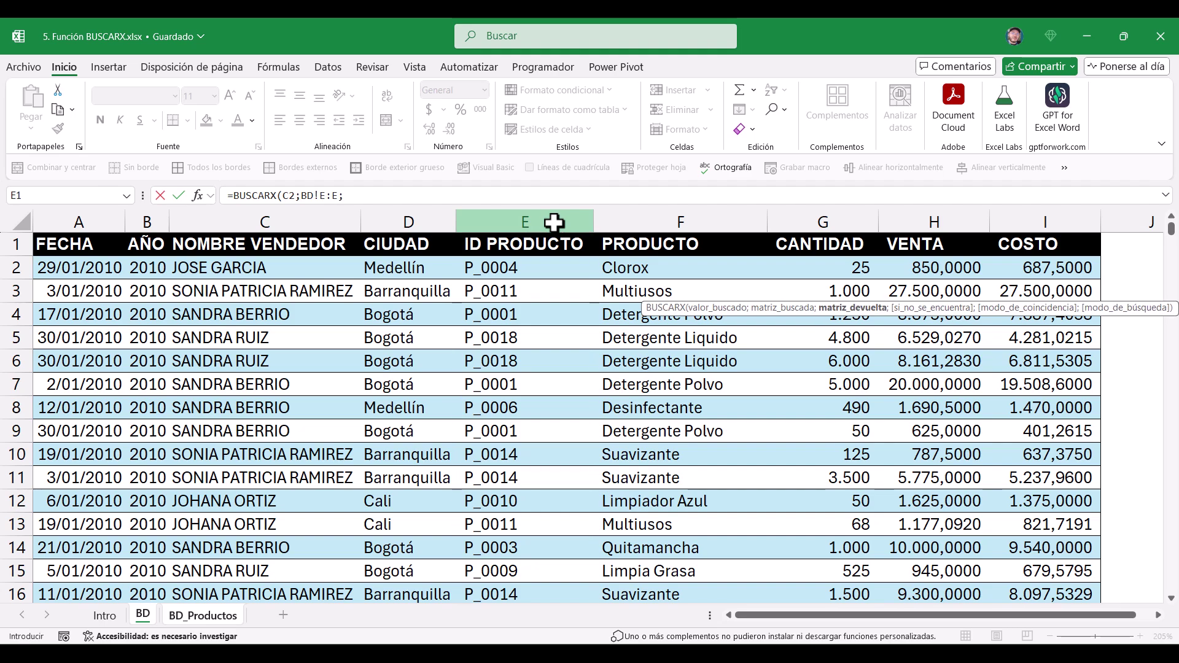
click(79, 223)
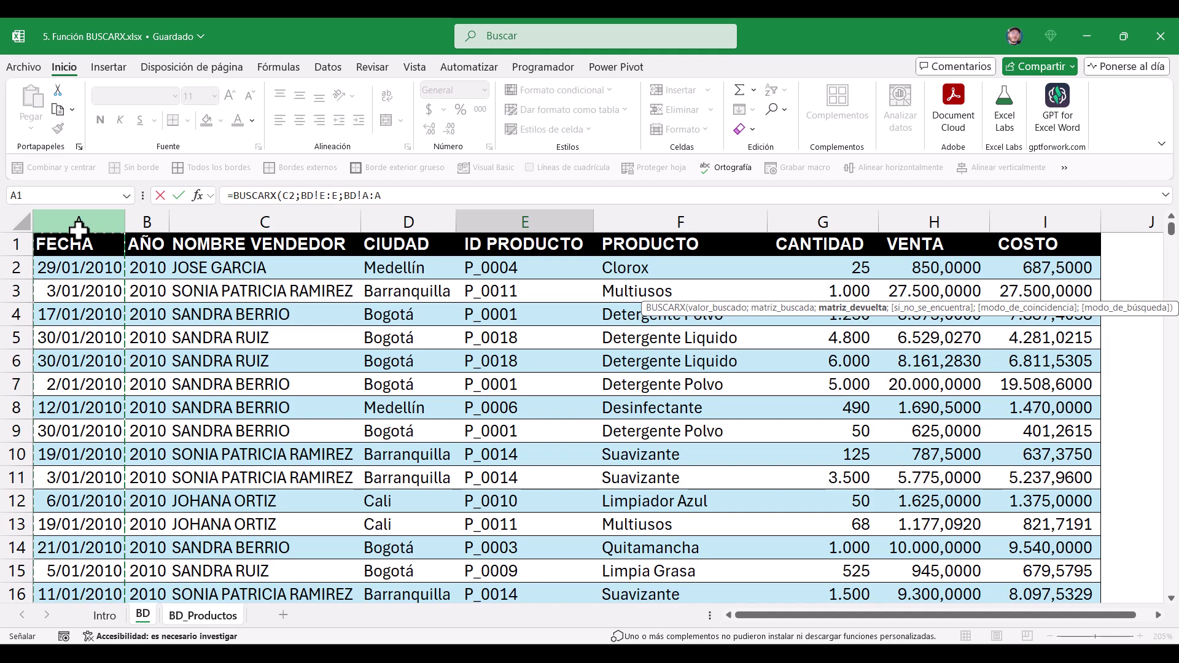
key(Return)
key(Up)
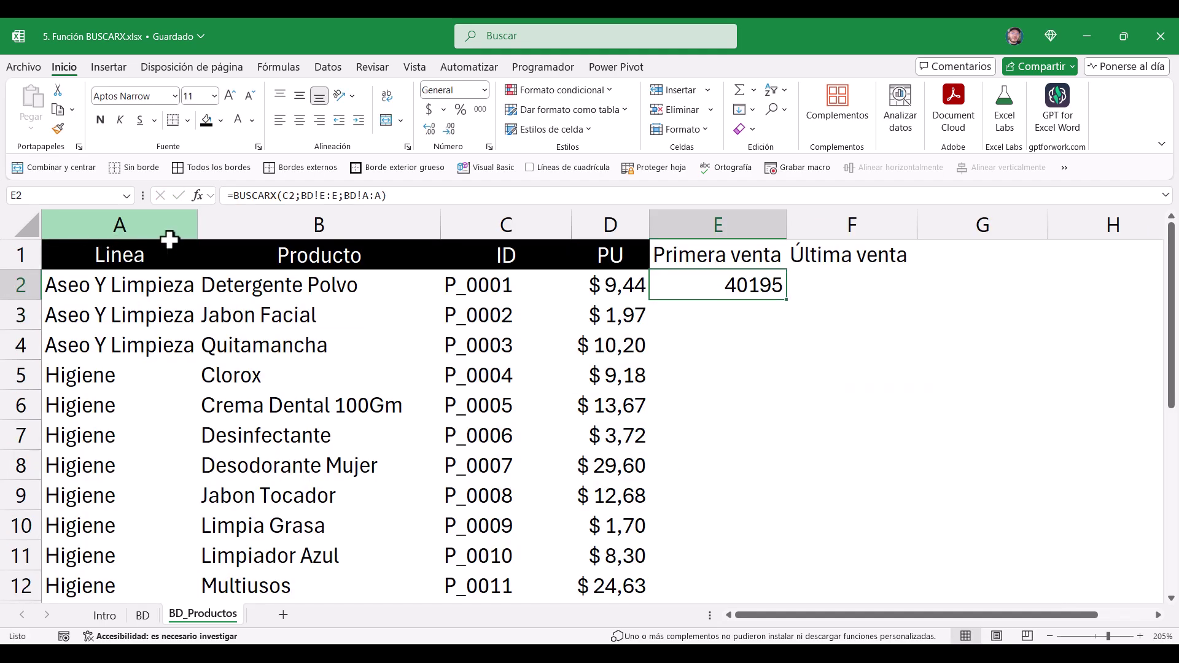
- Format columns E and F as Fecha and fill the Primera venta formula down for all products
drag(746, 224, 817, 224)
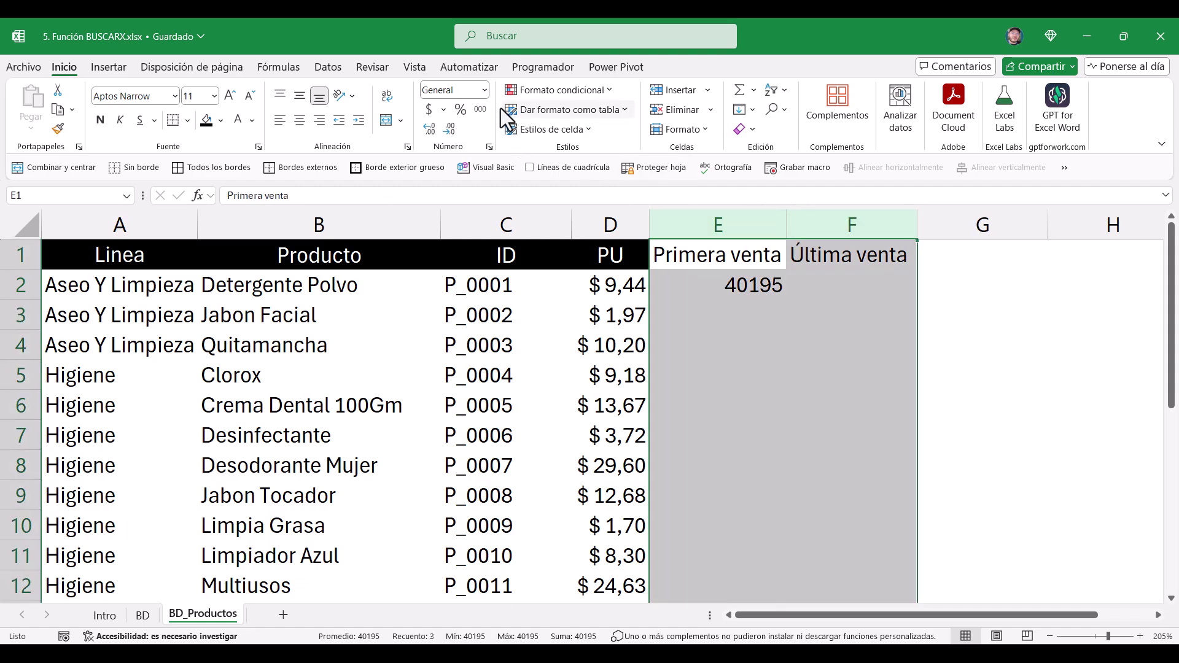
click(485, 90)
click(512, 270)
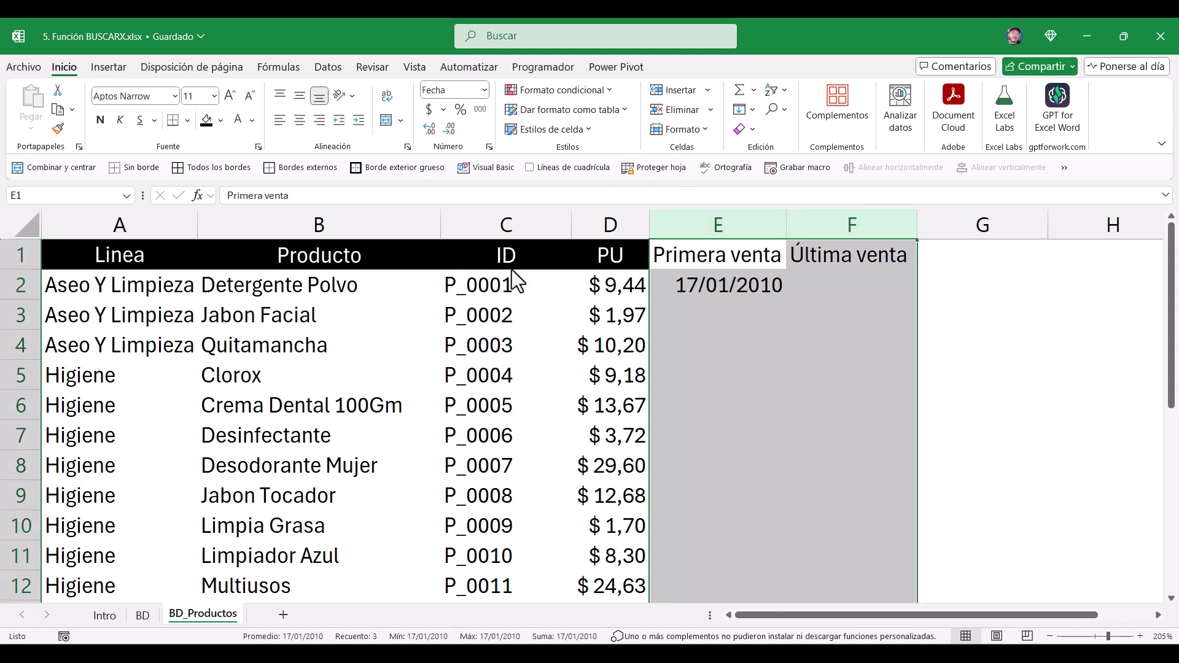
click(783, 292)
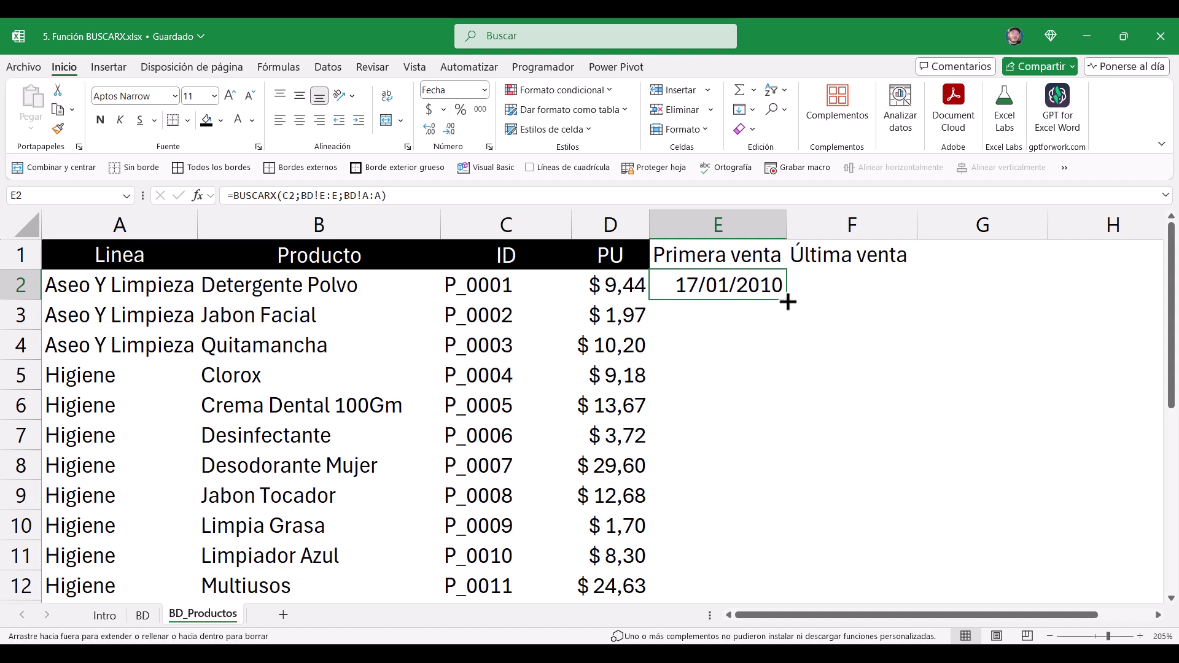
double_click(788, 302)
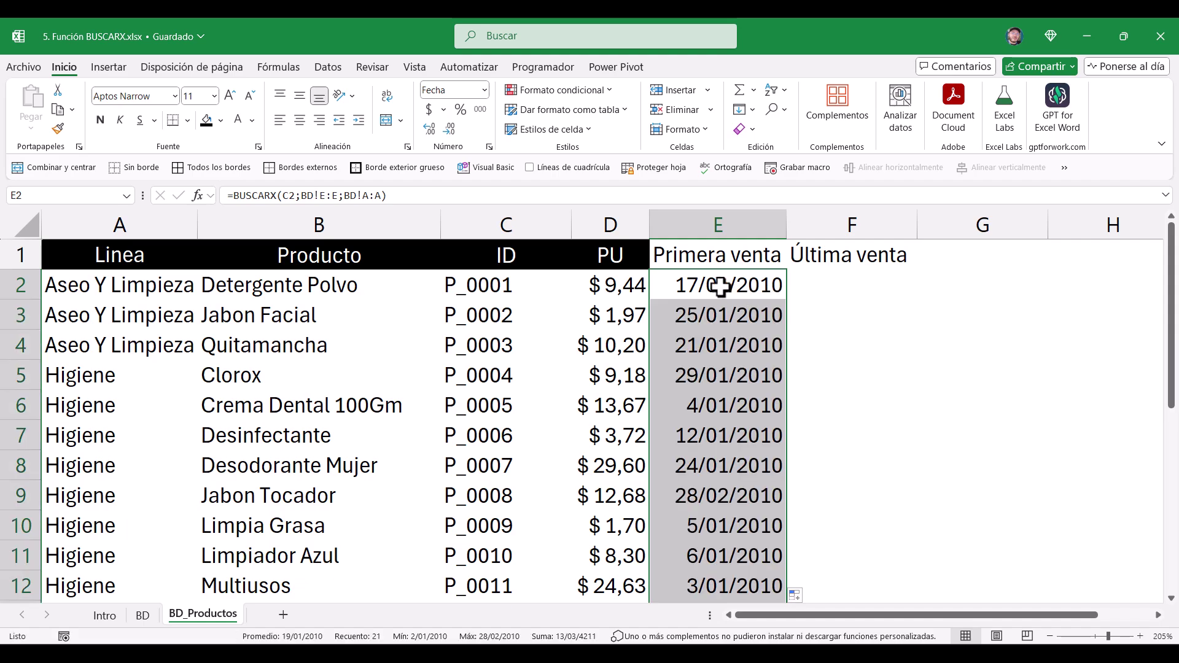
- Start a BUSCARX formula in F2 under Última venta with C2 as the lookup value
click(837, 283)
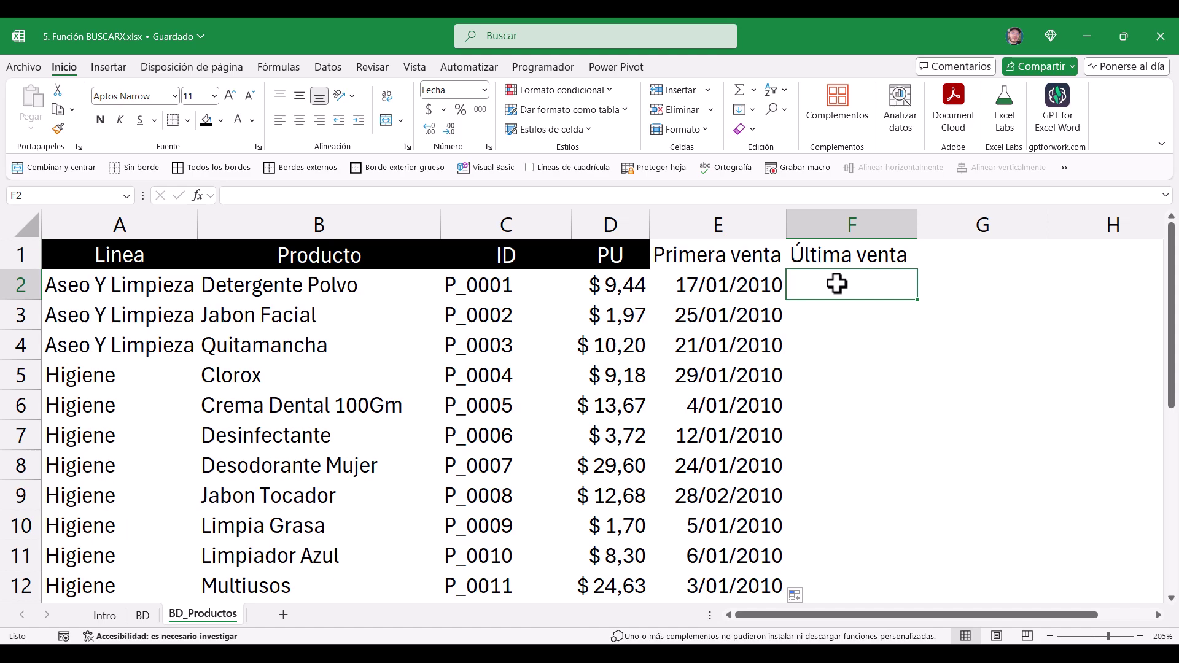
text(=)
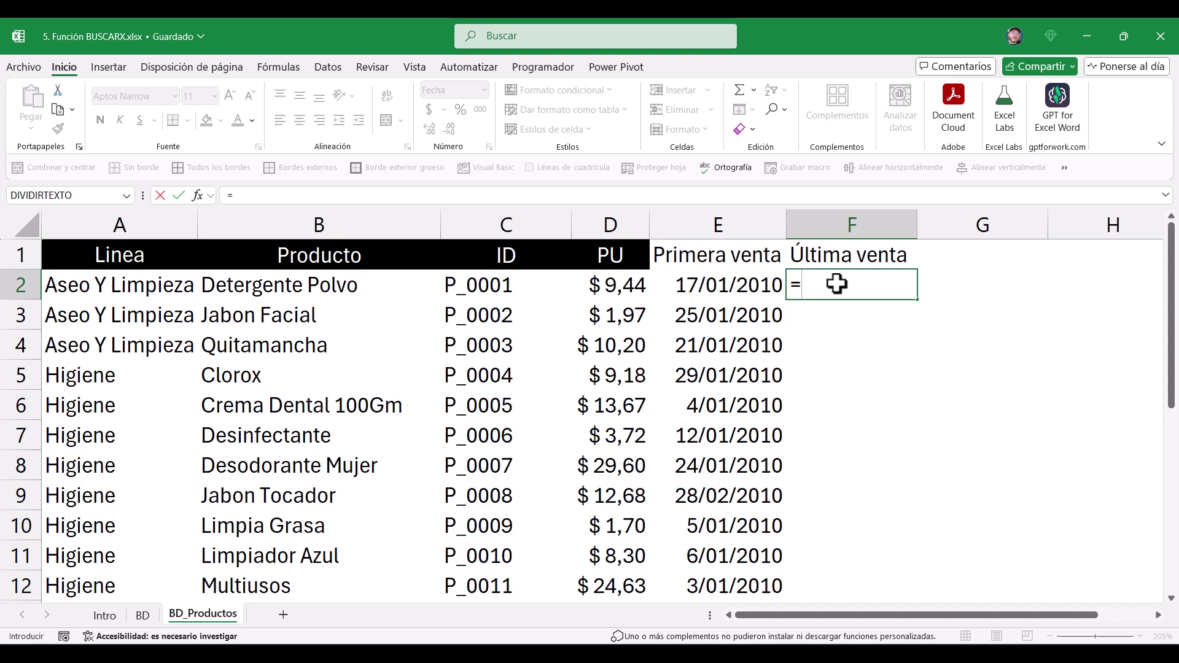
text(bu)
key(Down)
key(Down)
key(Down)
key(Tab)
key(Left)
key(Left)
key(Left)
key(Left)
key(Right)
text(;)
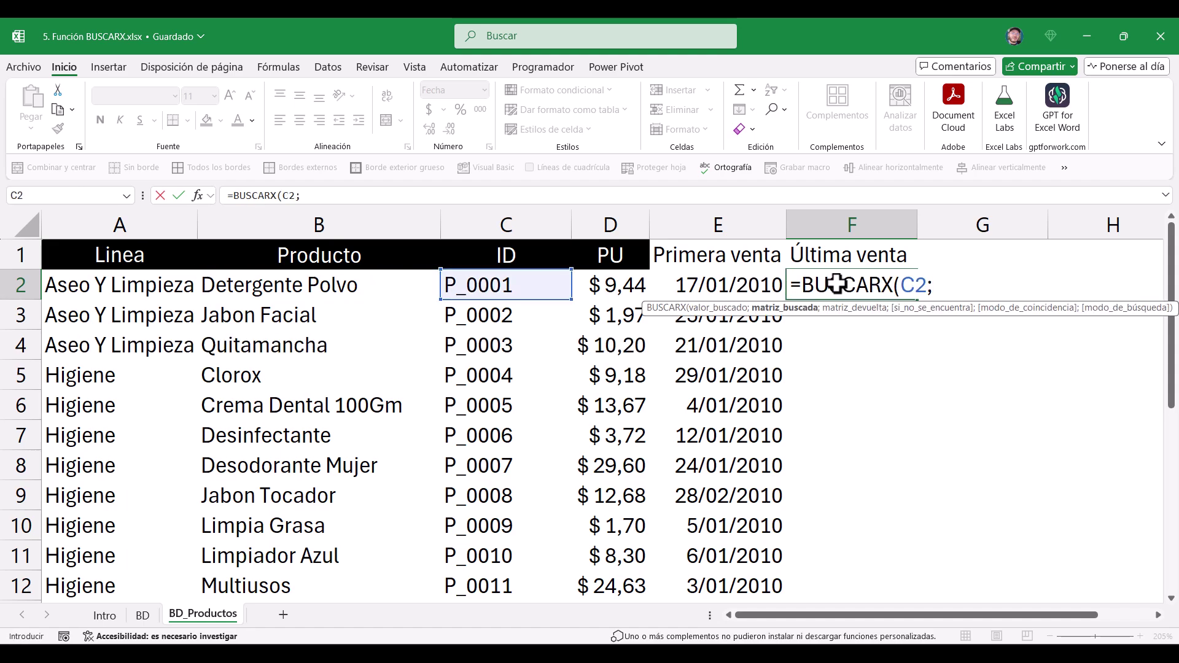
- Add BD!E:E as the lookup array and BD!A:A as the return array of the Última venta formula
click(152, 616)
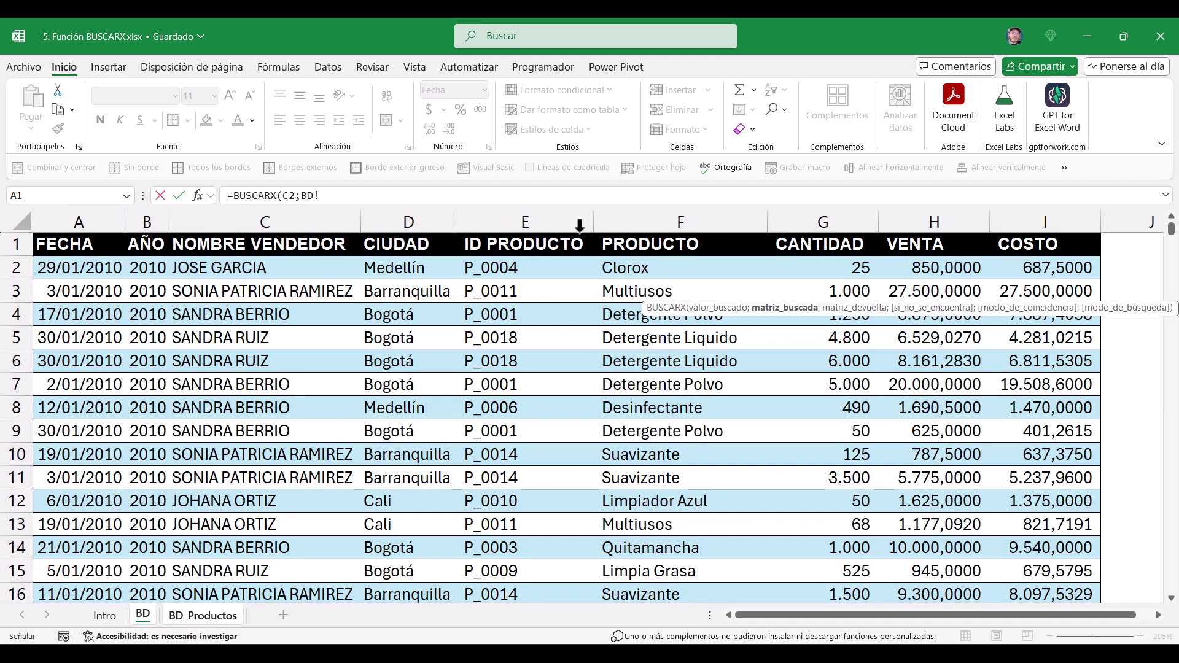
click(553, 223)
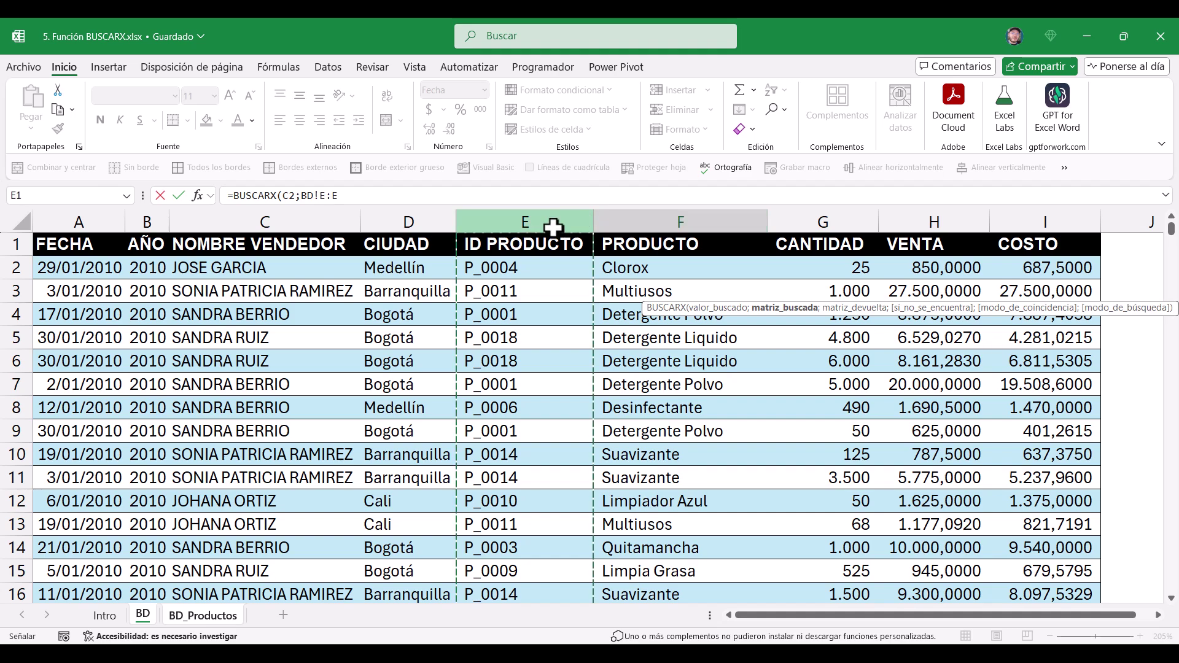
text(;)
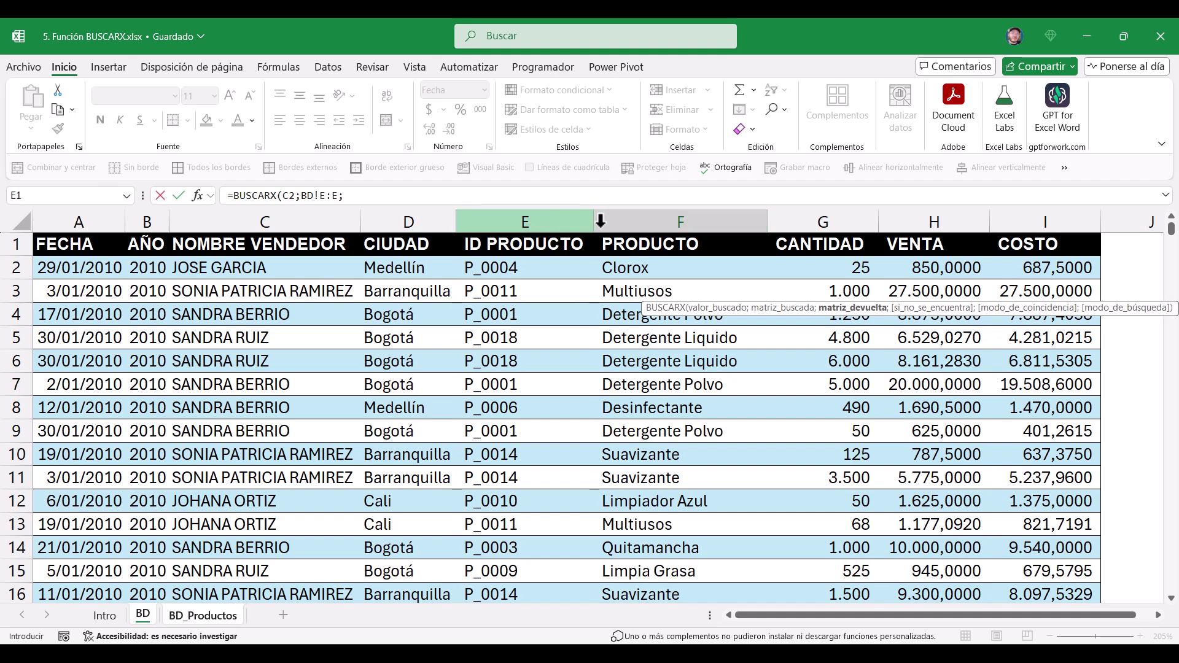
click(88, 224)
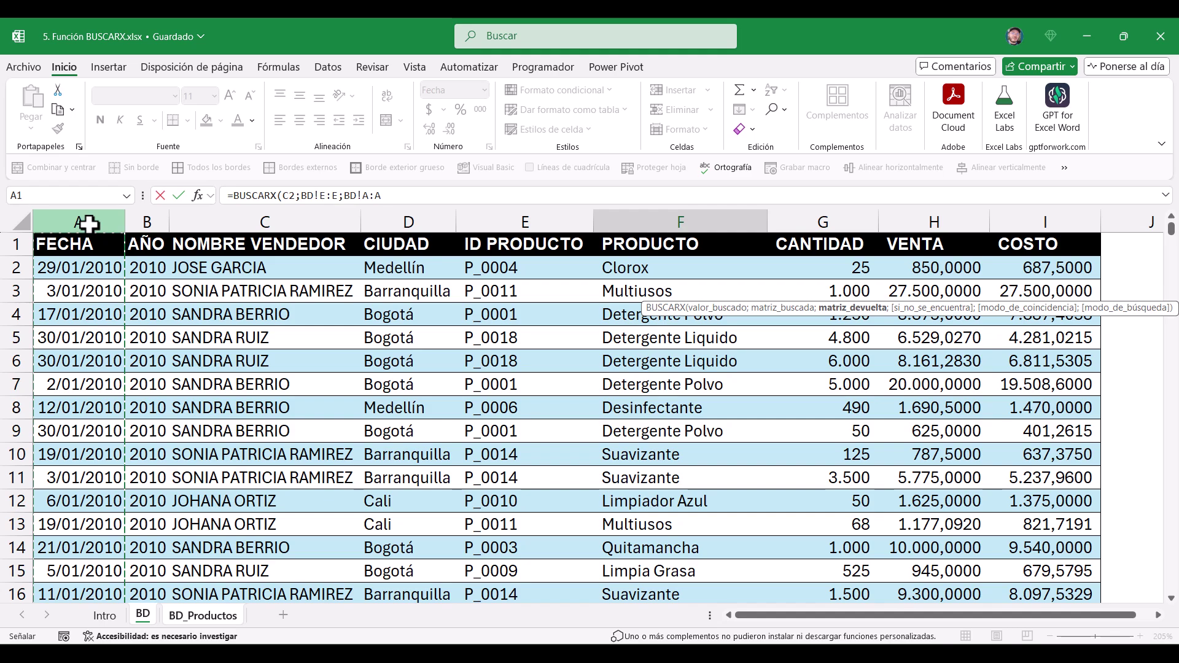
text(;)
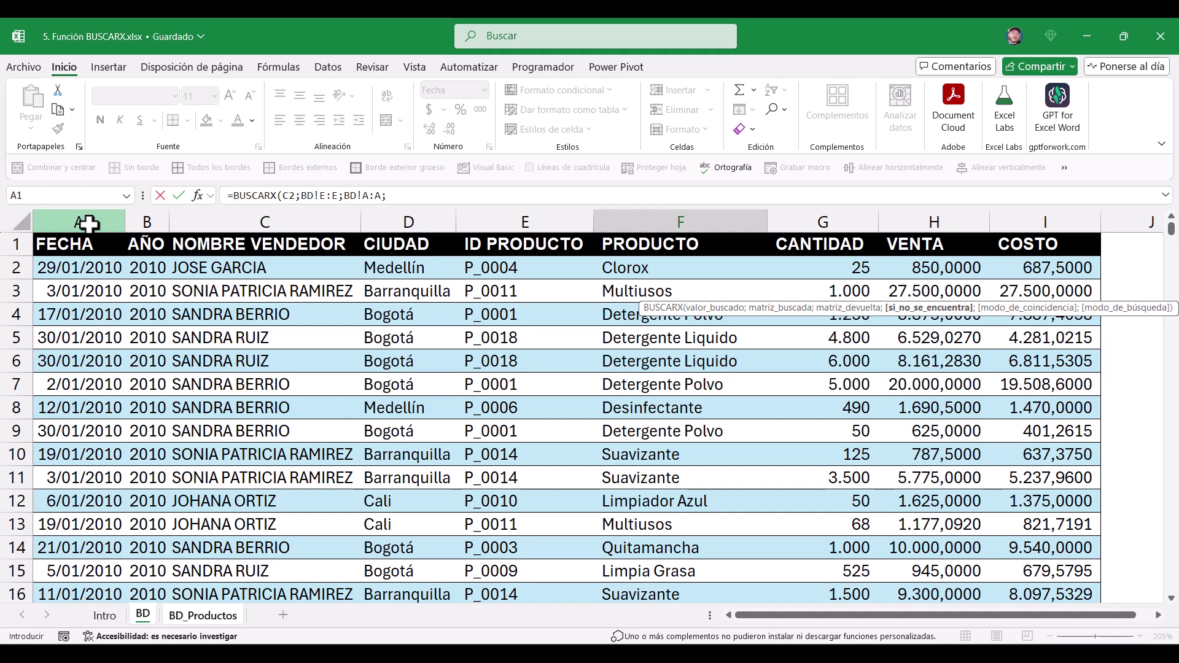
- Leave the Última venta formula's not-found argument empty, set match mode 0 for exact match, and choose search mode -1, Búsqueda del último al primero
text(;)
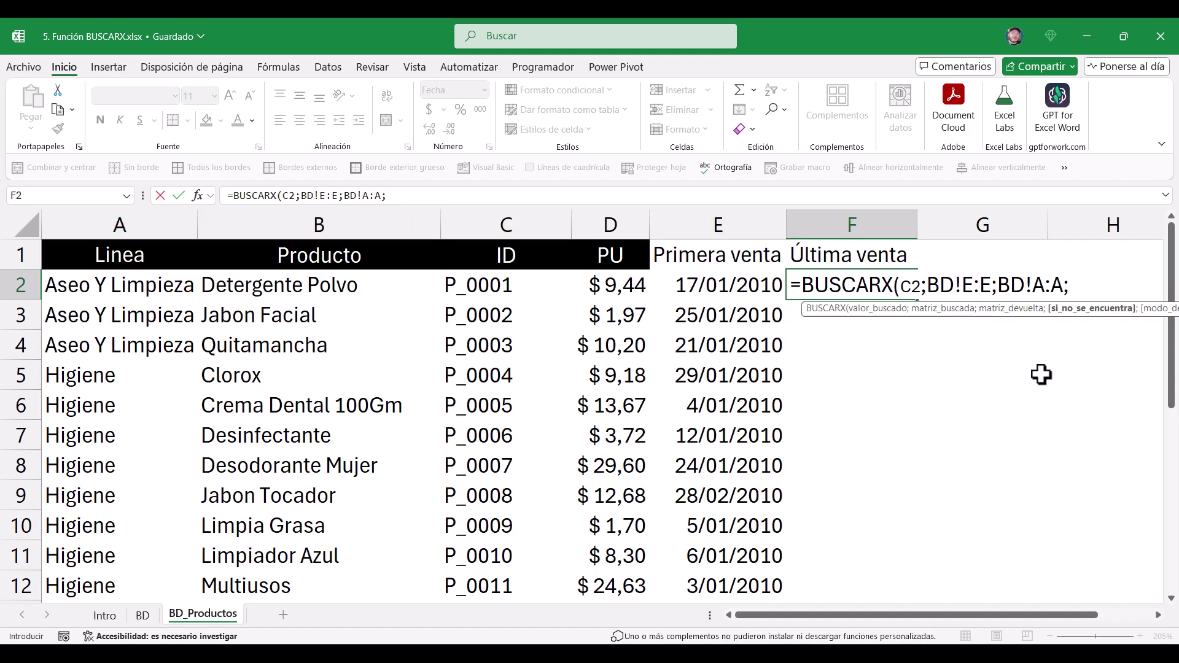
text(;)
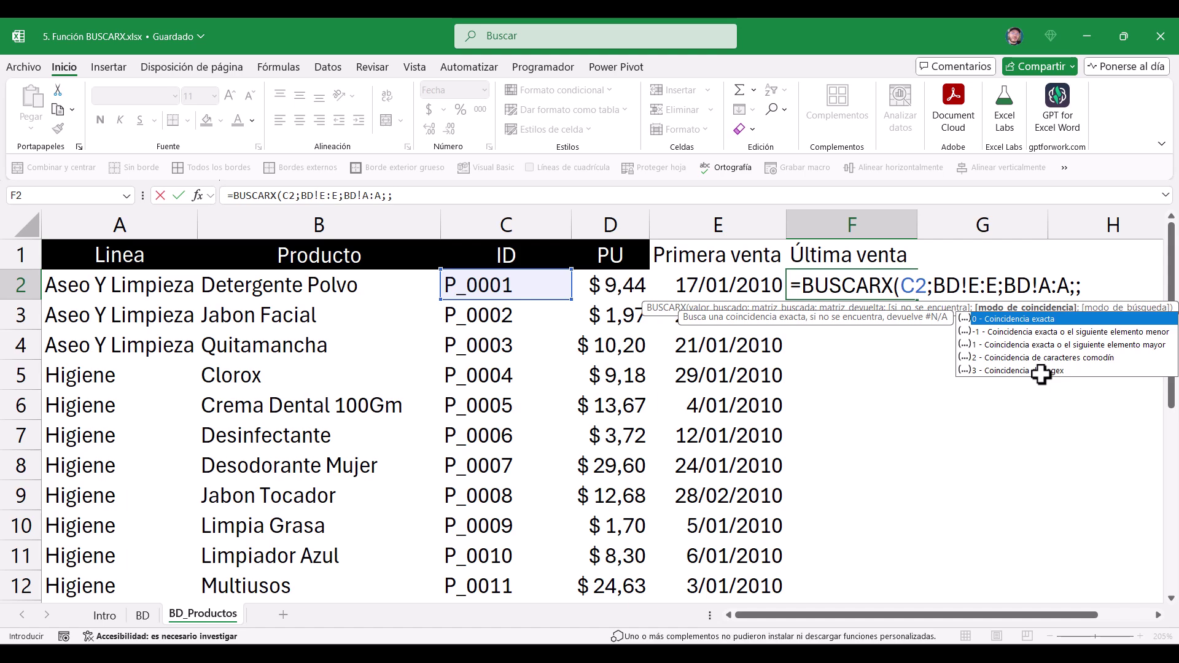
text(0;)
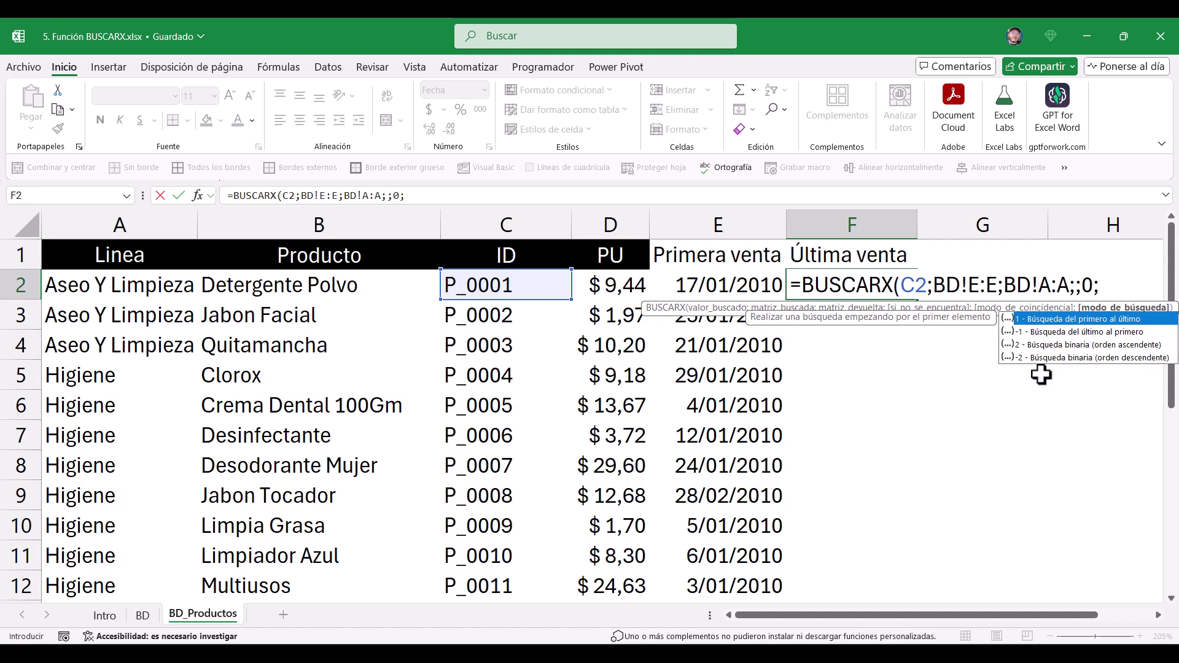
key(Down)
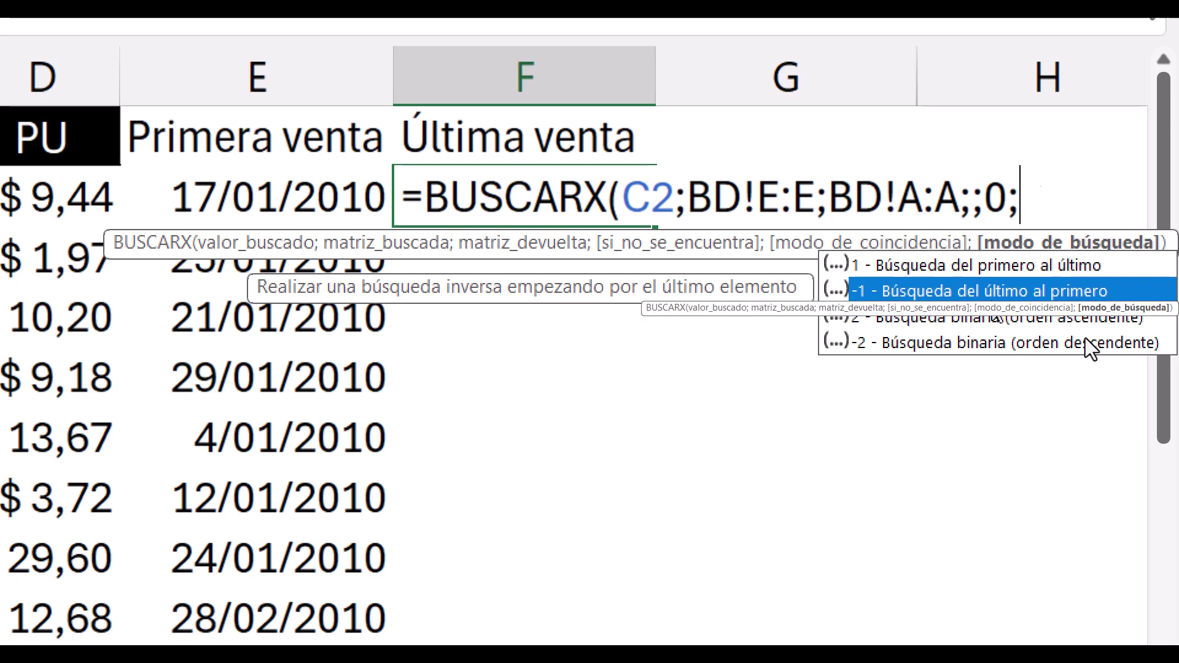
key(Tab)
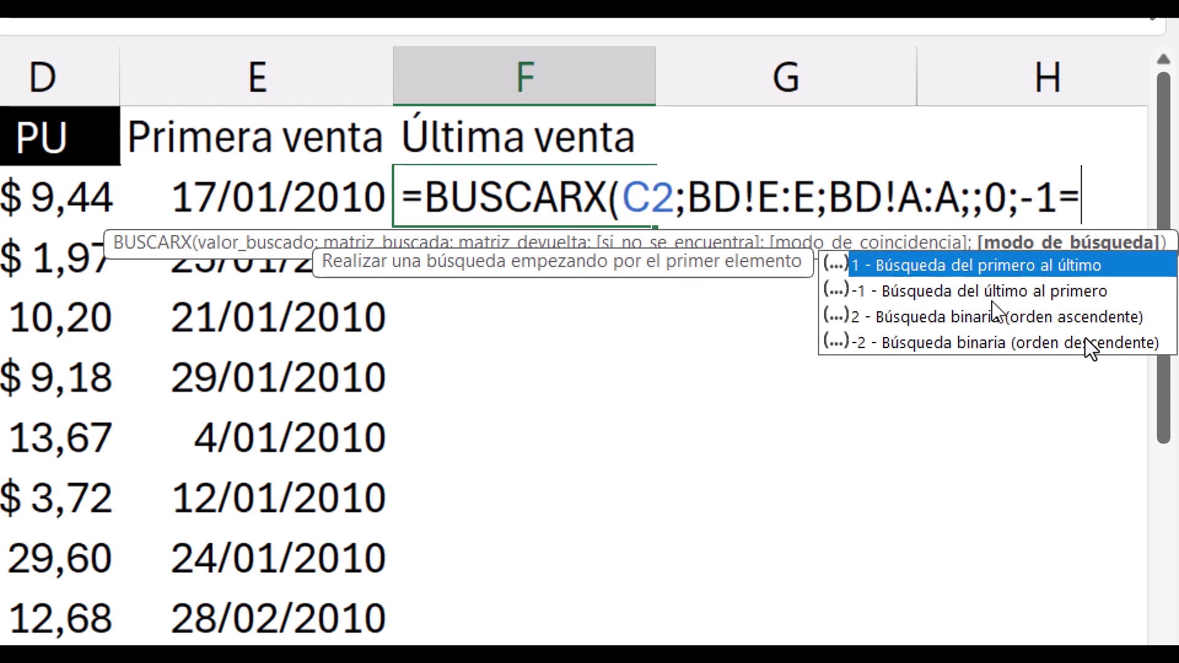
- Finish the Última venta formula in F2 and fill it down for all products
text())
key(Return)
key(Up)
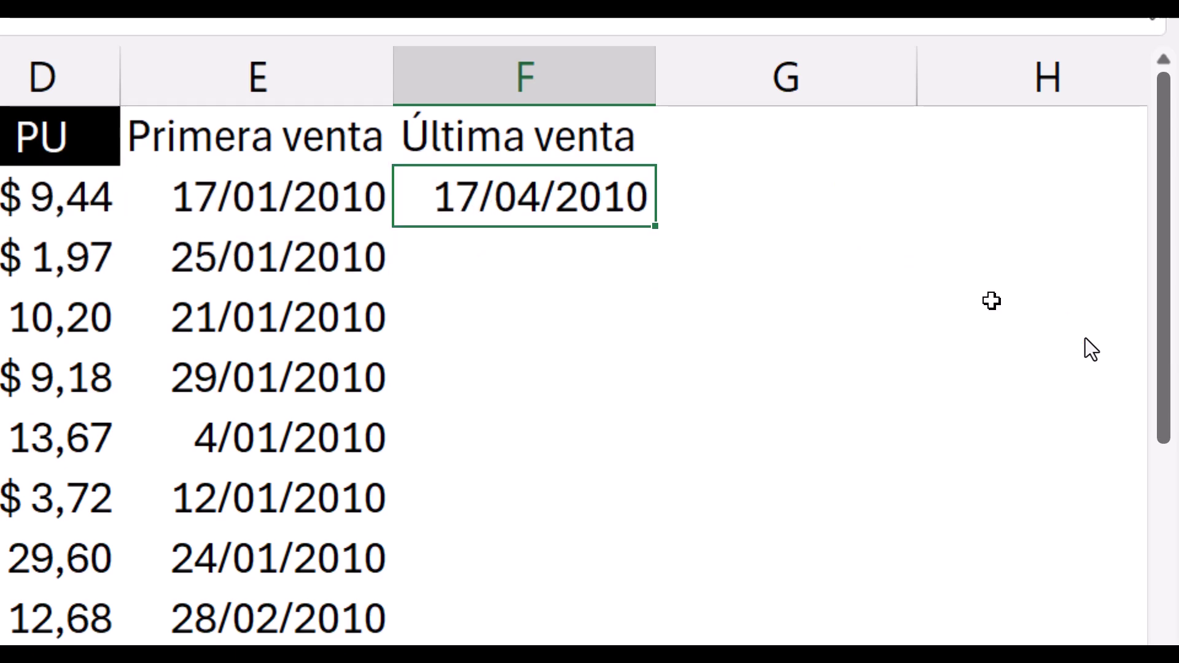
double_click(657, 225)
- Compare the Primera venta and Última venta dates of the products in rows 2 to 5, and review the F2 formula
click(217, 203)
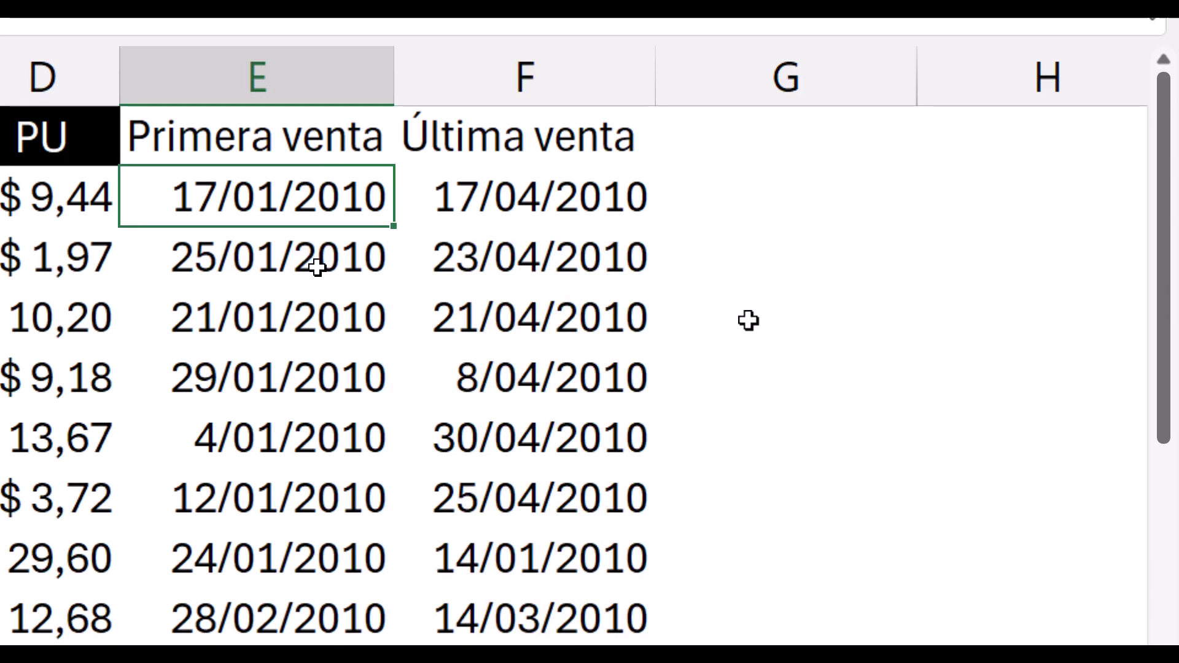
key(Right)
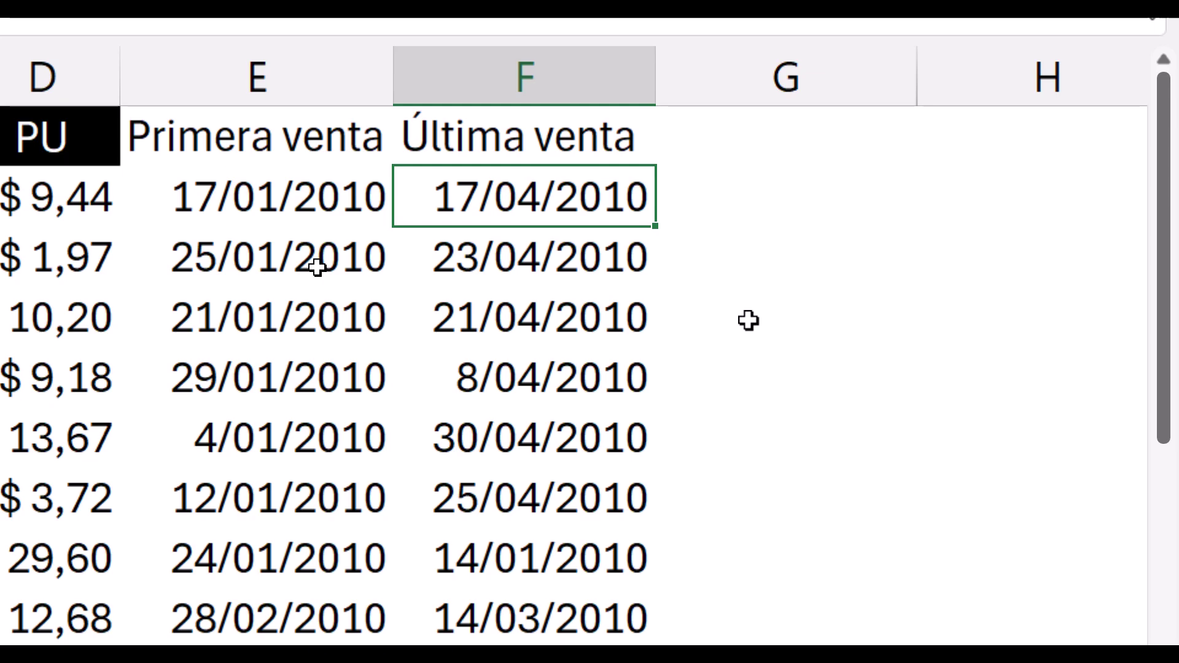
key(Down)
key(Down)
key(Down)
key(Left)
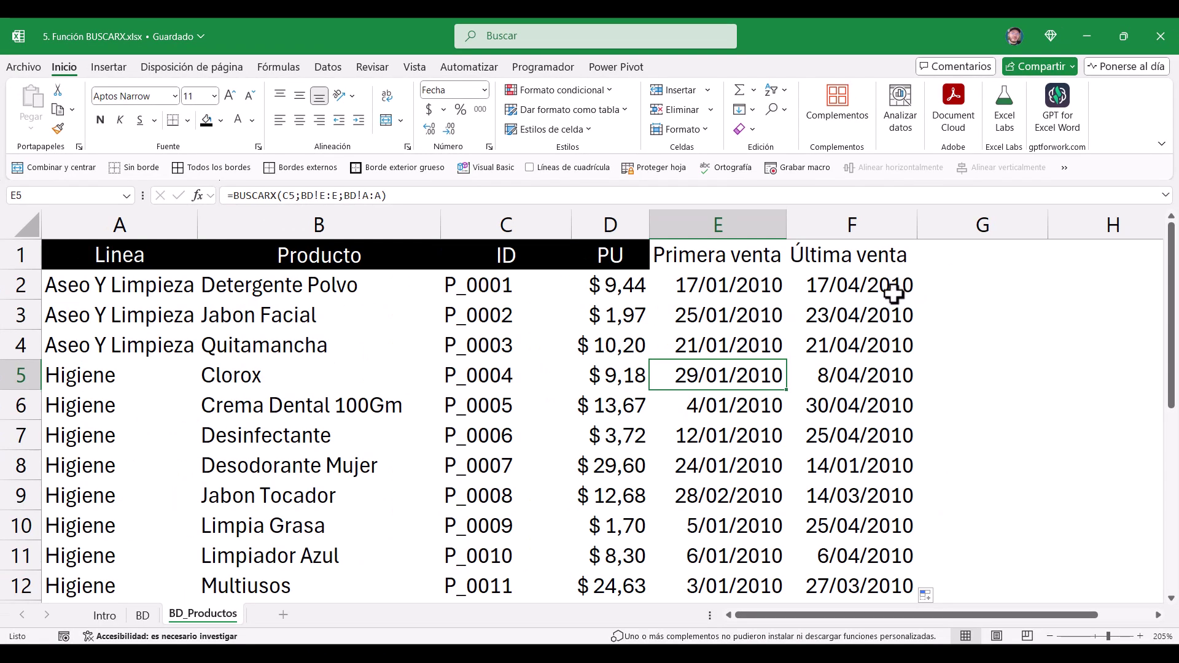
click(604, 213)
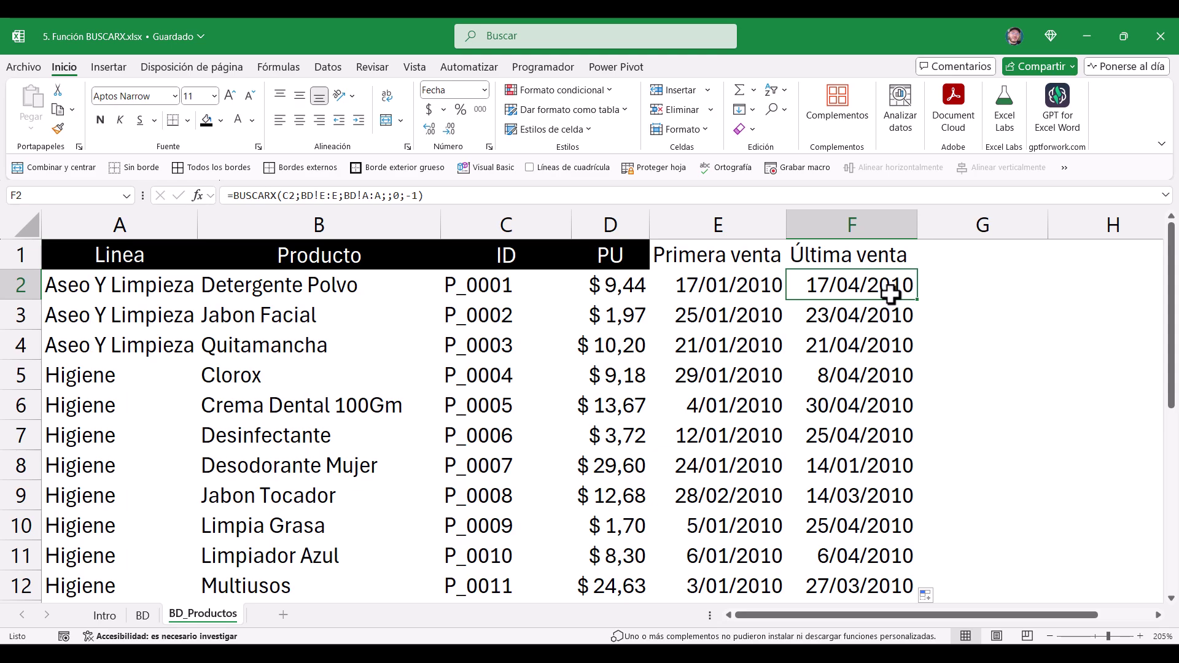